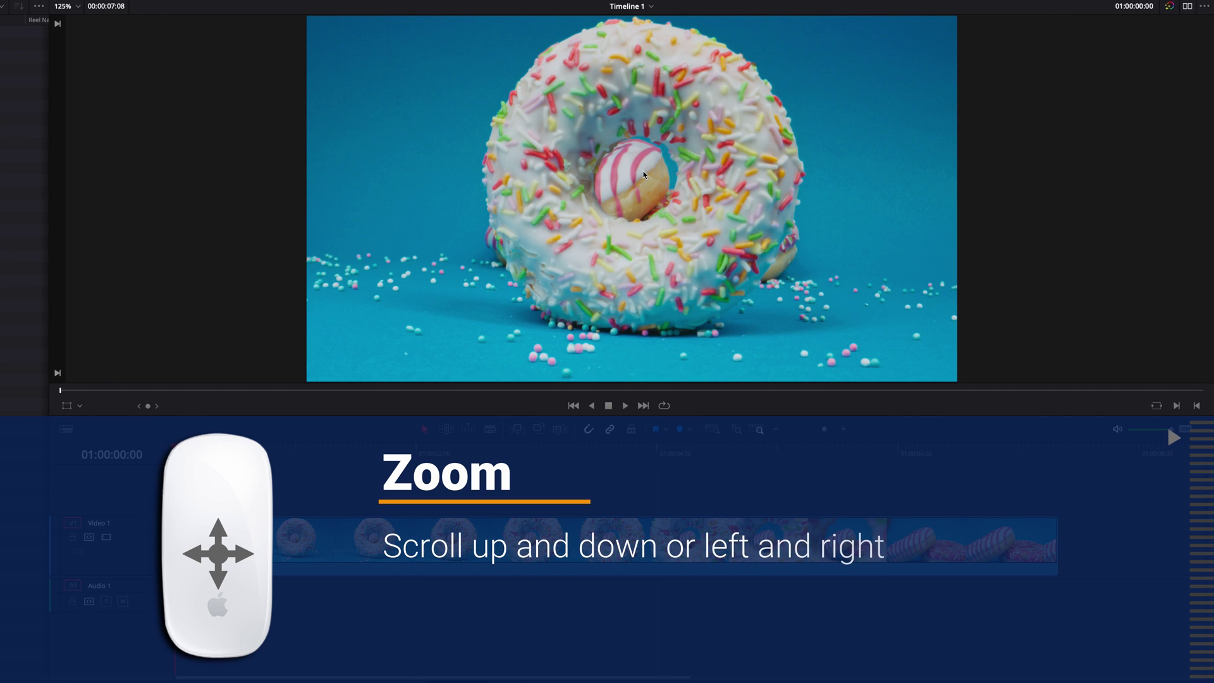
Step: Zoom and pan the donut in the Edit viewer, then reset to the full frame with Z
scroll(644, 174, up, 10)
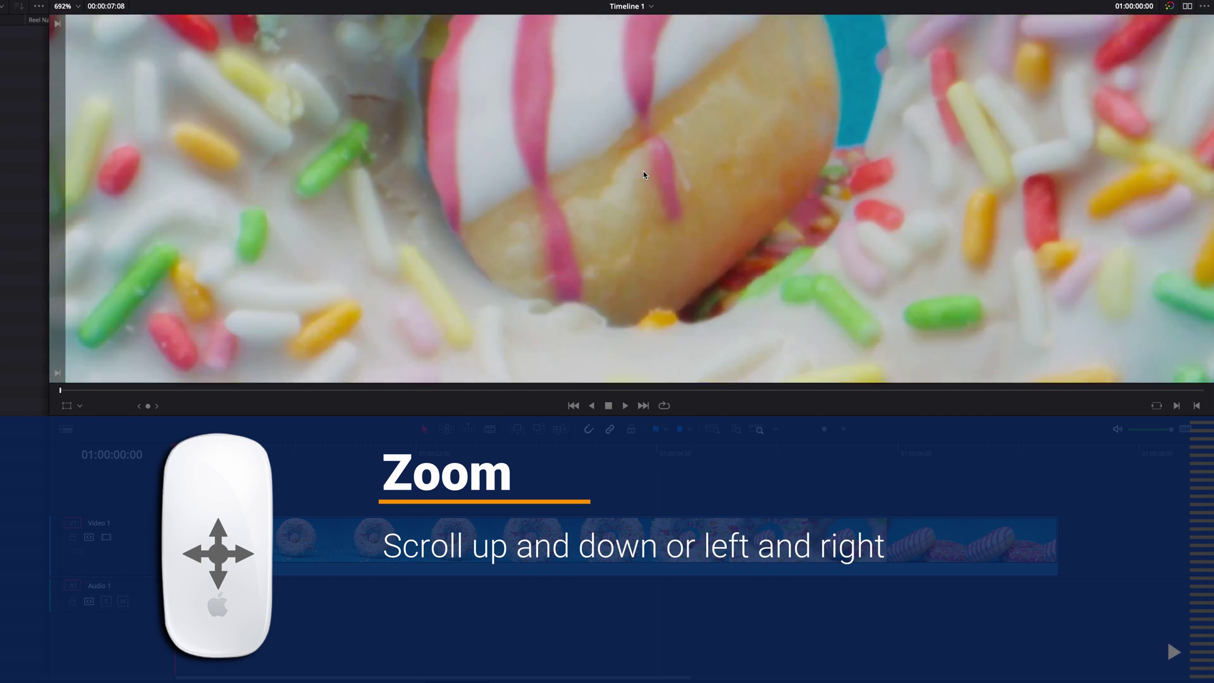
scroll(640, 174, down, 10)
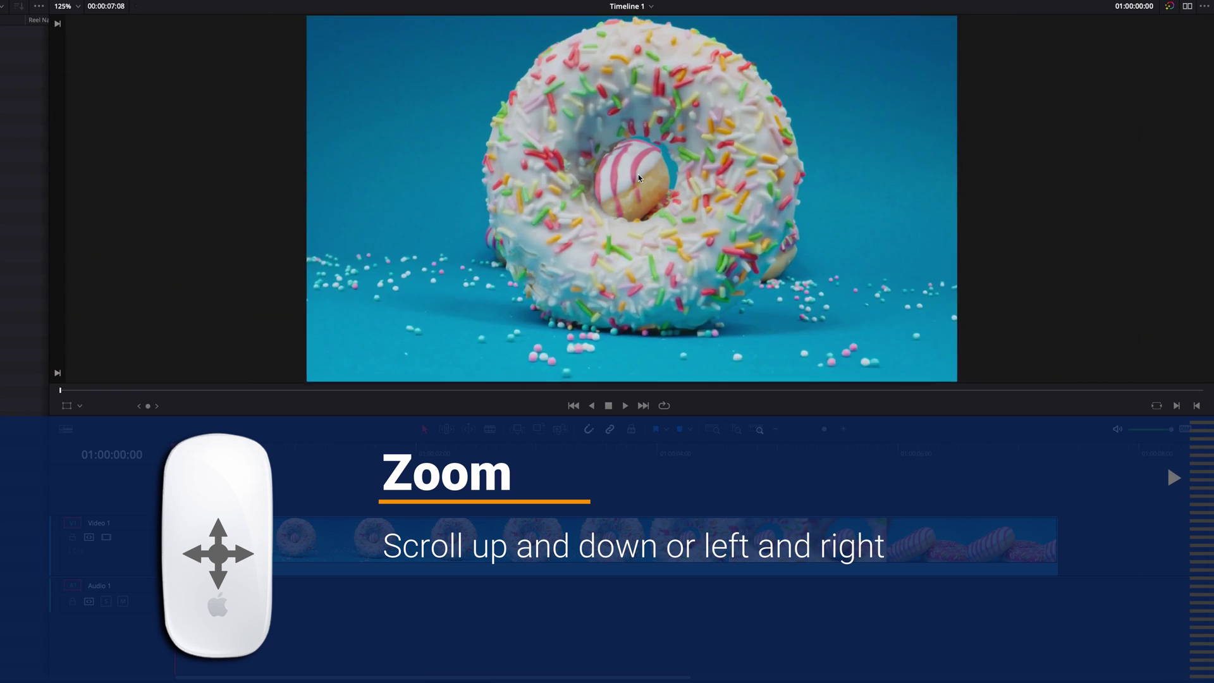
scroll(639, 173, up, 12)
scroll(639, 173, down, 6)
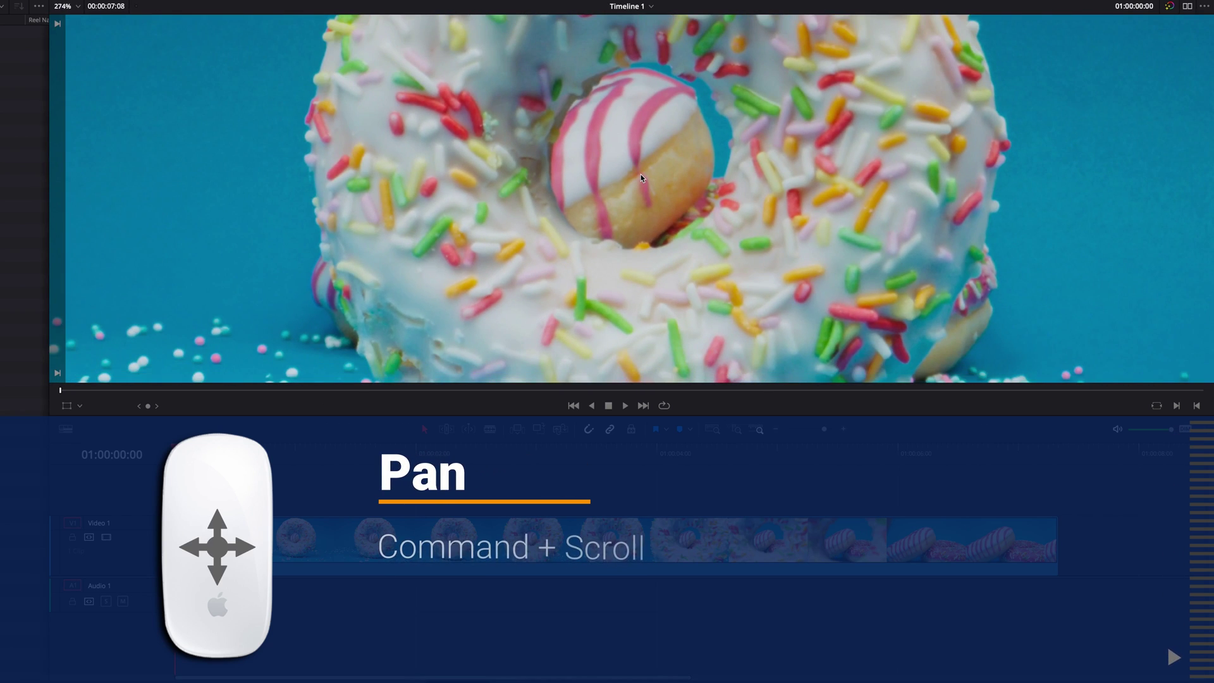
scroll(640, 173, up, 5)
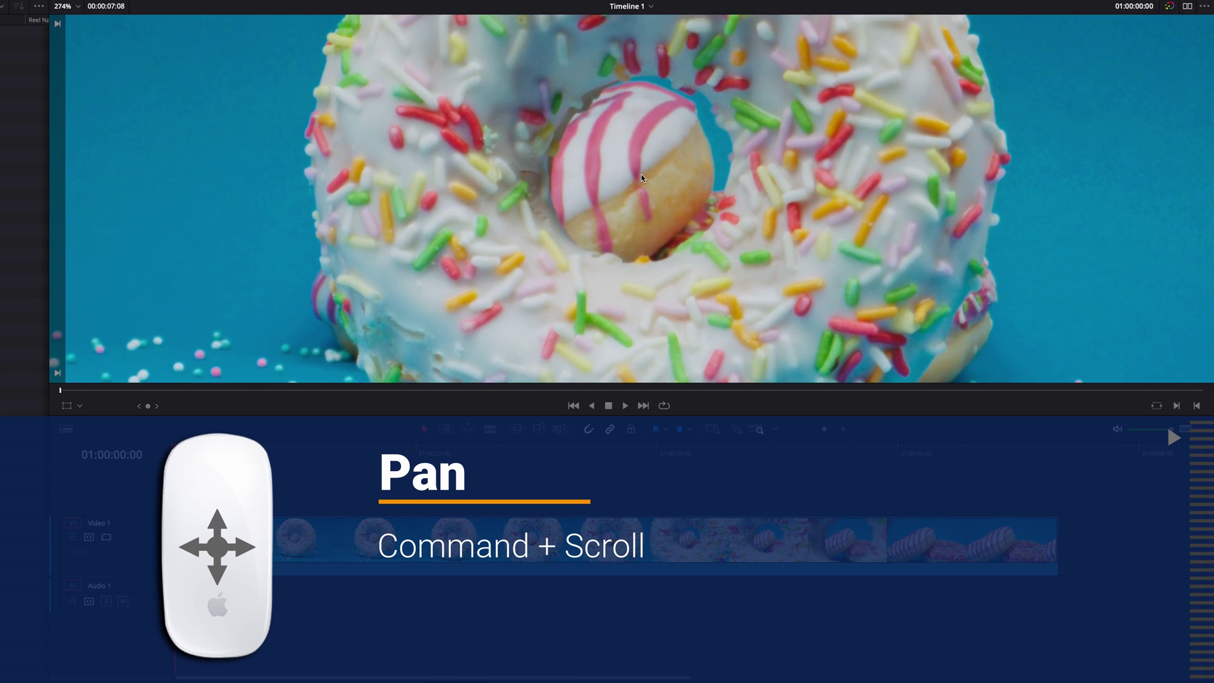
scroll(642, 173, down, 10)
scroll(642, 174, up, 7)
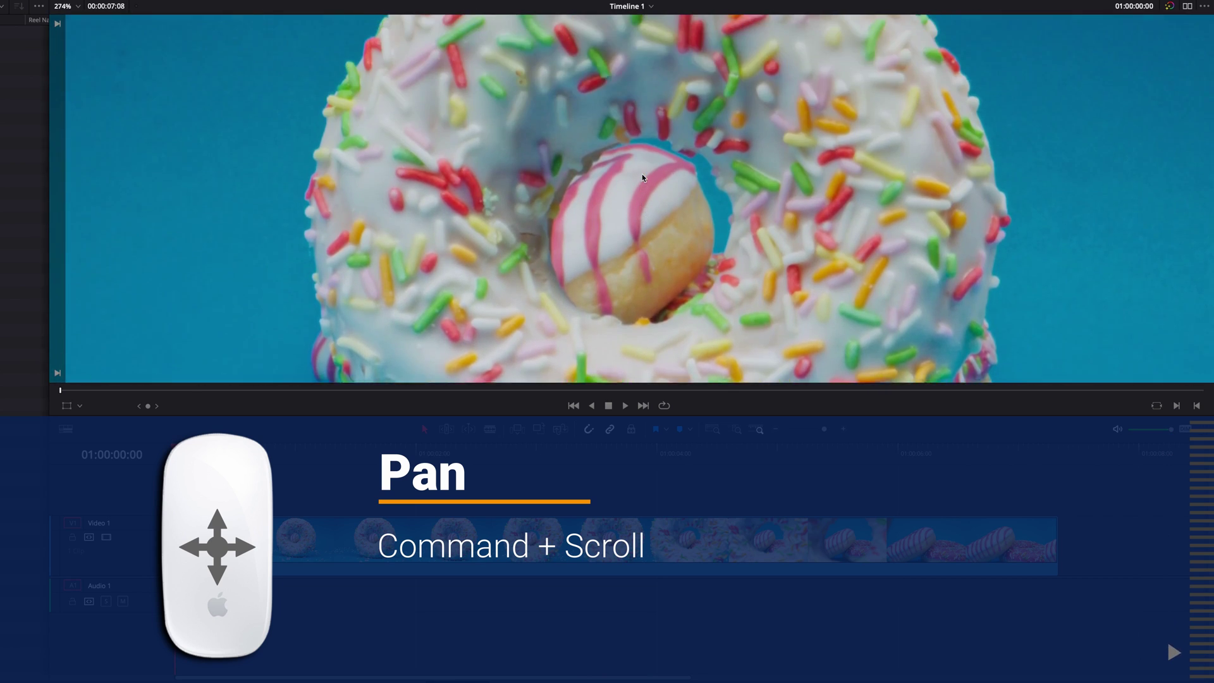
scroll(642, 178, down, 8)
scroll(643, 177, up, 4)
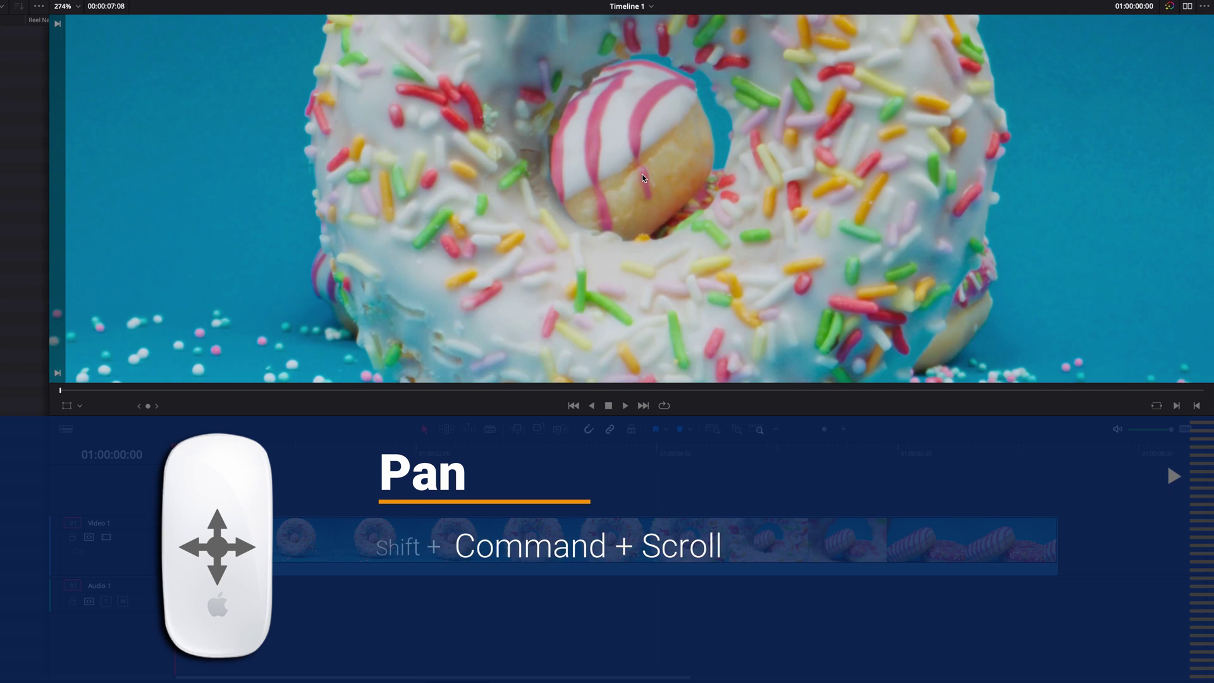
scroll(642, 175, left, 5)
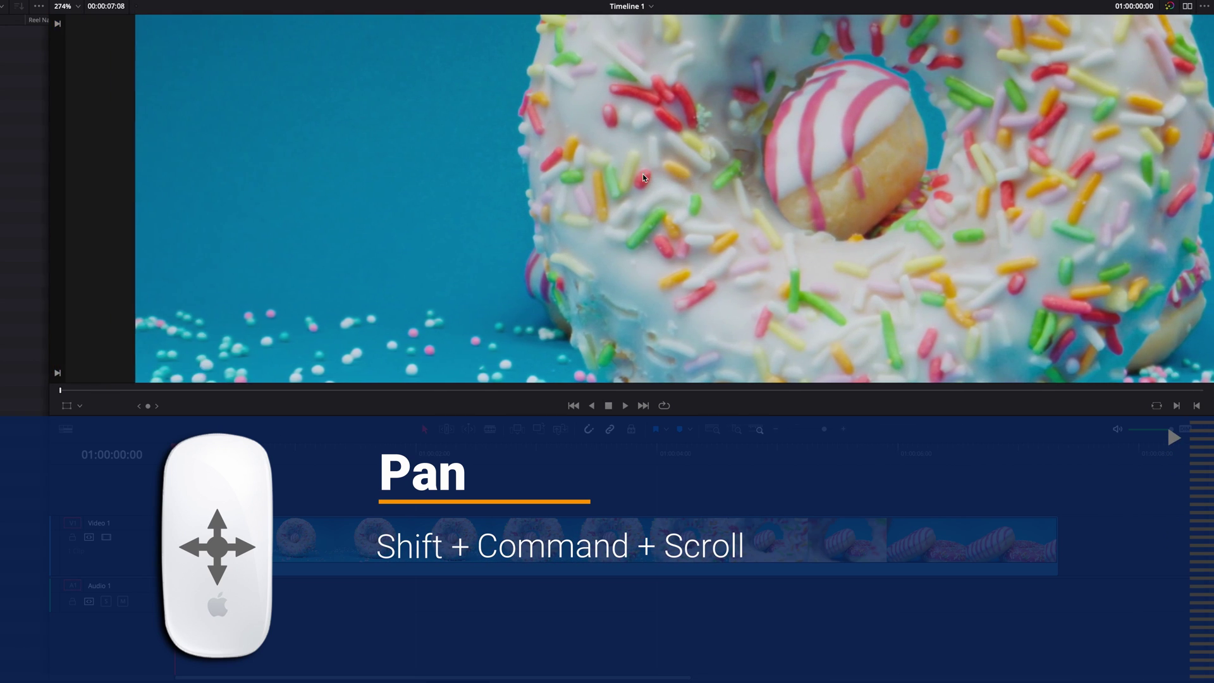
scroll(642, 176, right, 9)
scroll(642, 175, left, 7)
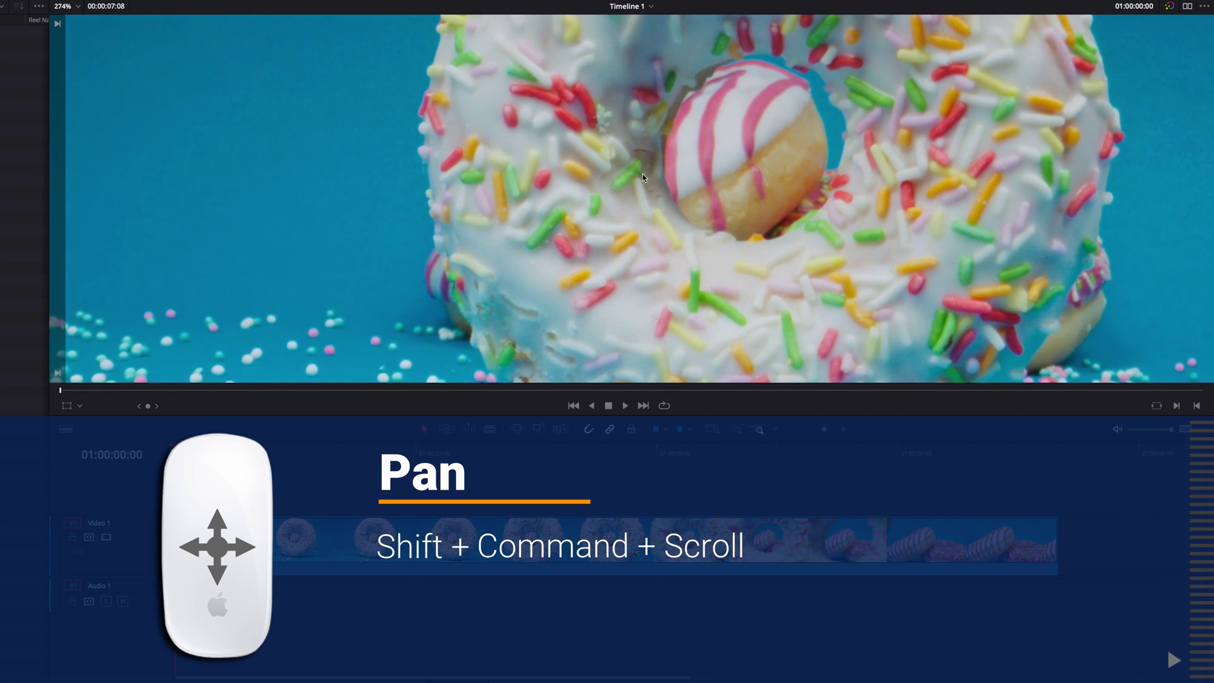
scroll(643, 175, right, 4)
scroll(643, 177, right, 4)
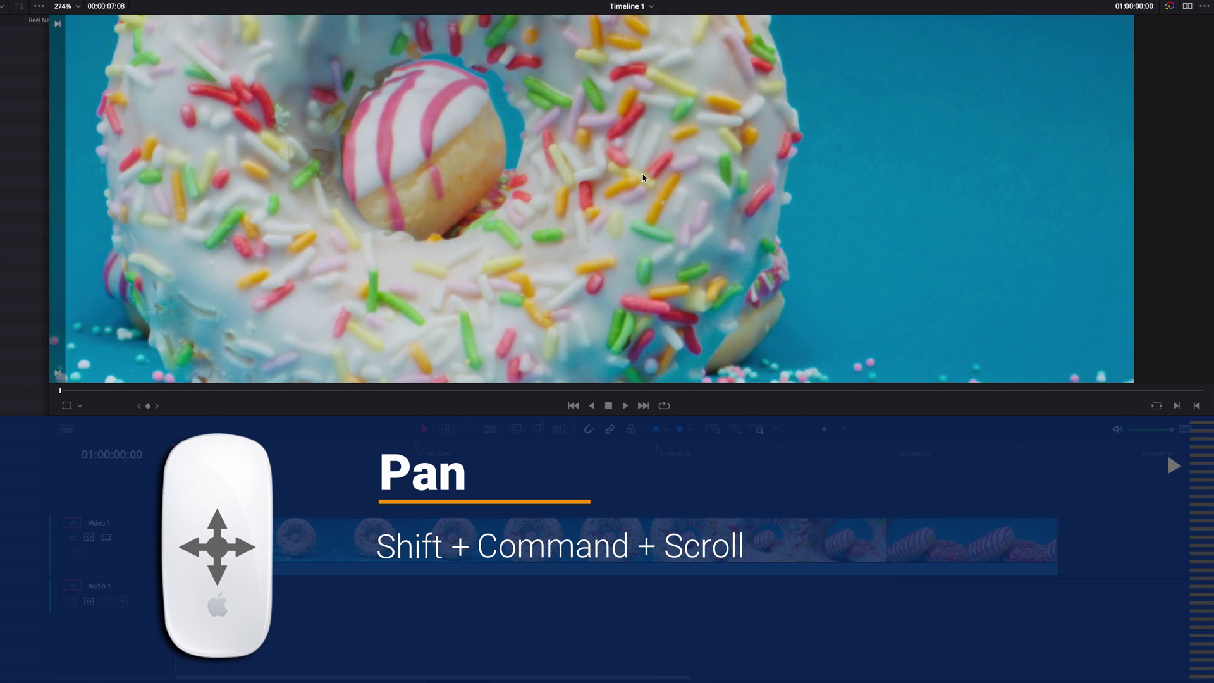
scroll(643, 177, left, 8)
scroll(642, 177, left, 2)
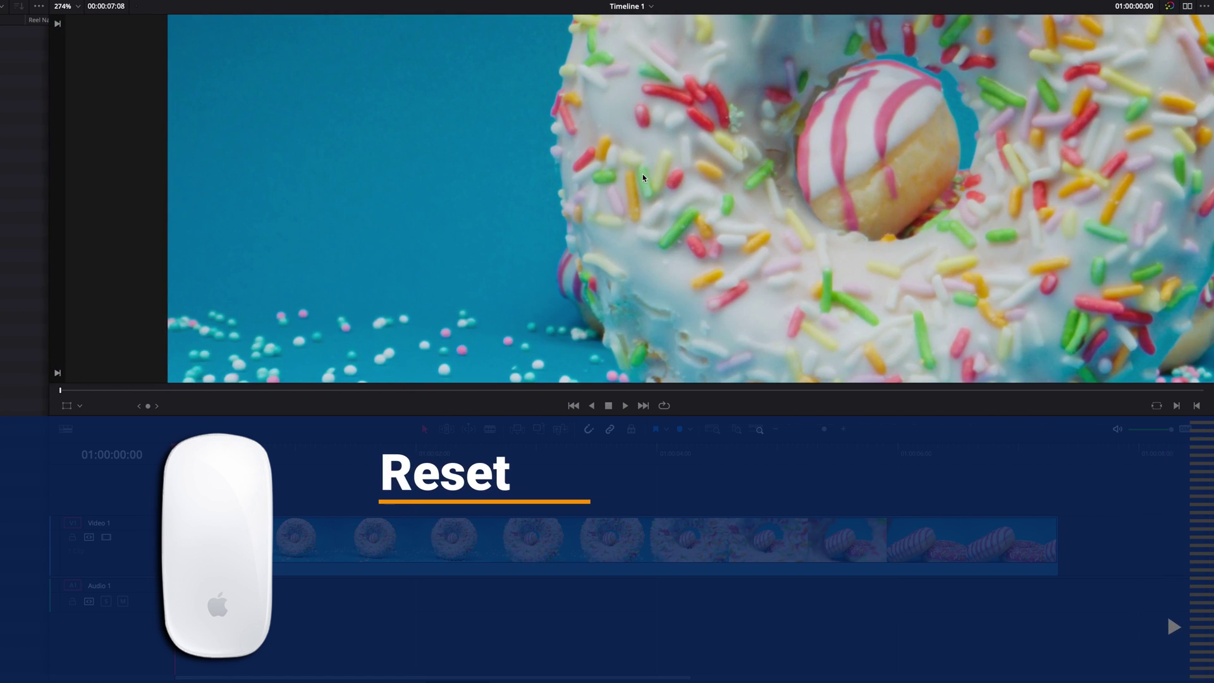
key(z)
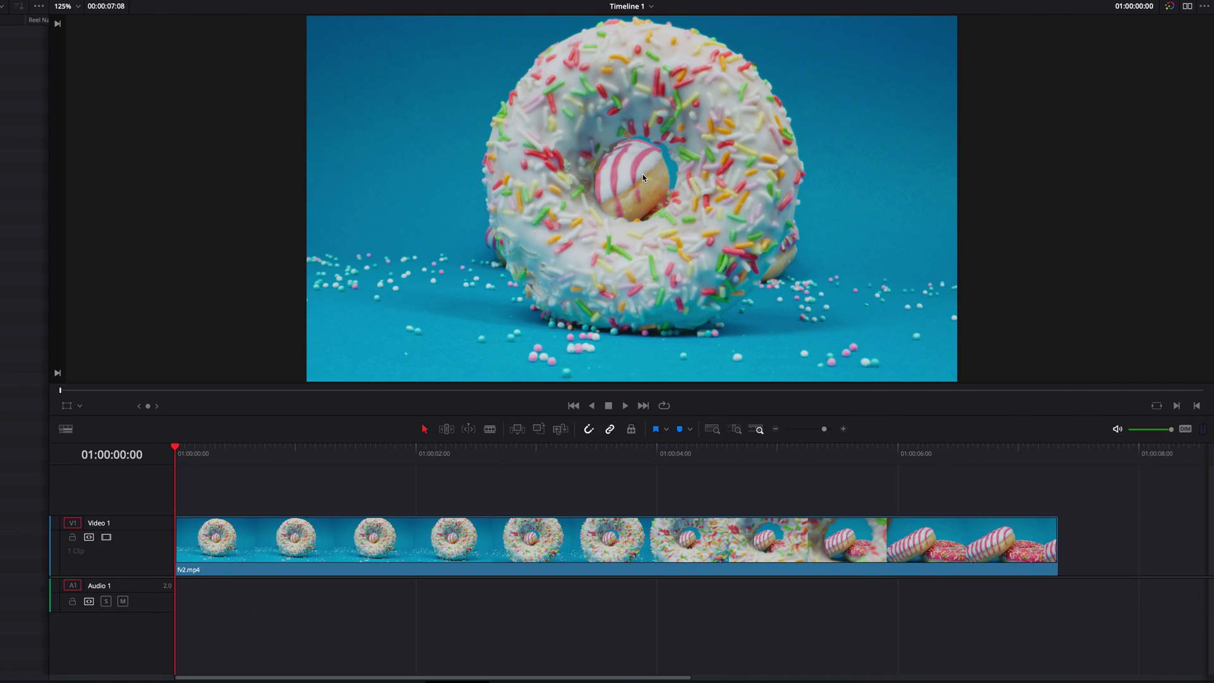
Step: On the Fusion page, zoom and pan the donut, fit it with Command+F, then go to Color
click(549, 670)
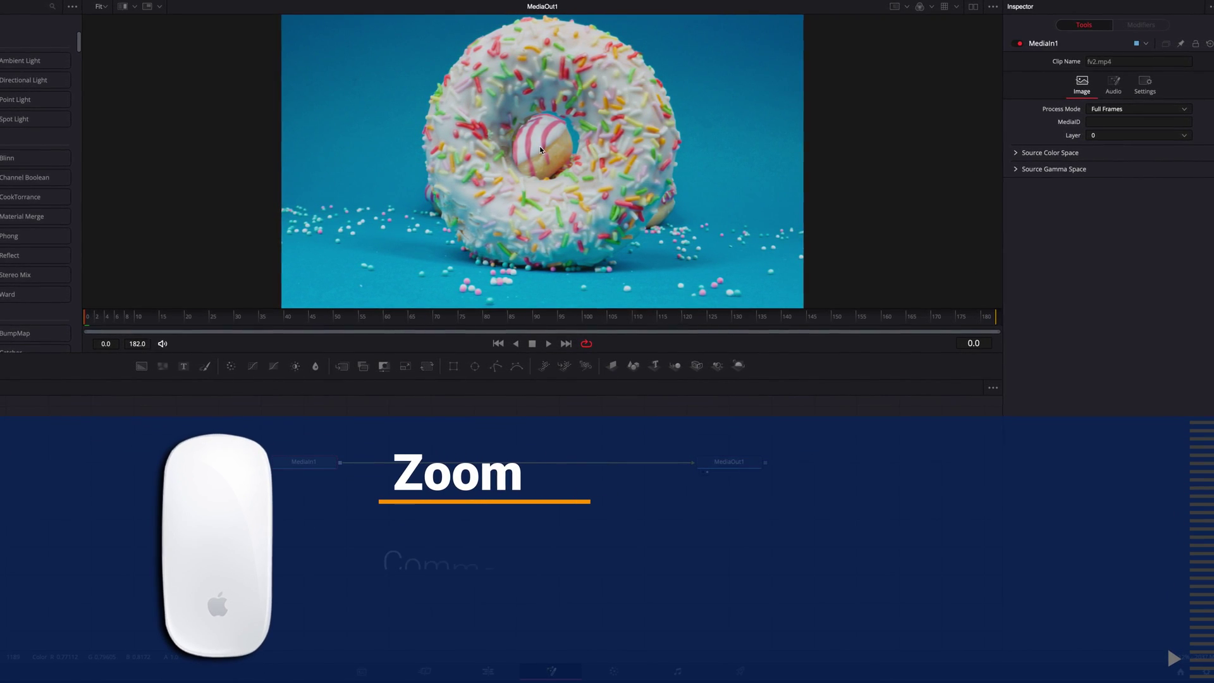
scroll(539, 150, up, 10)
scroll(544, 150, down, 10)
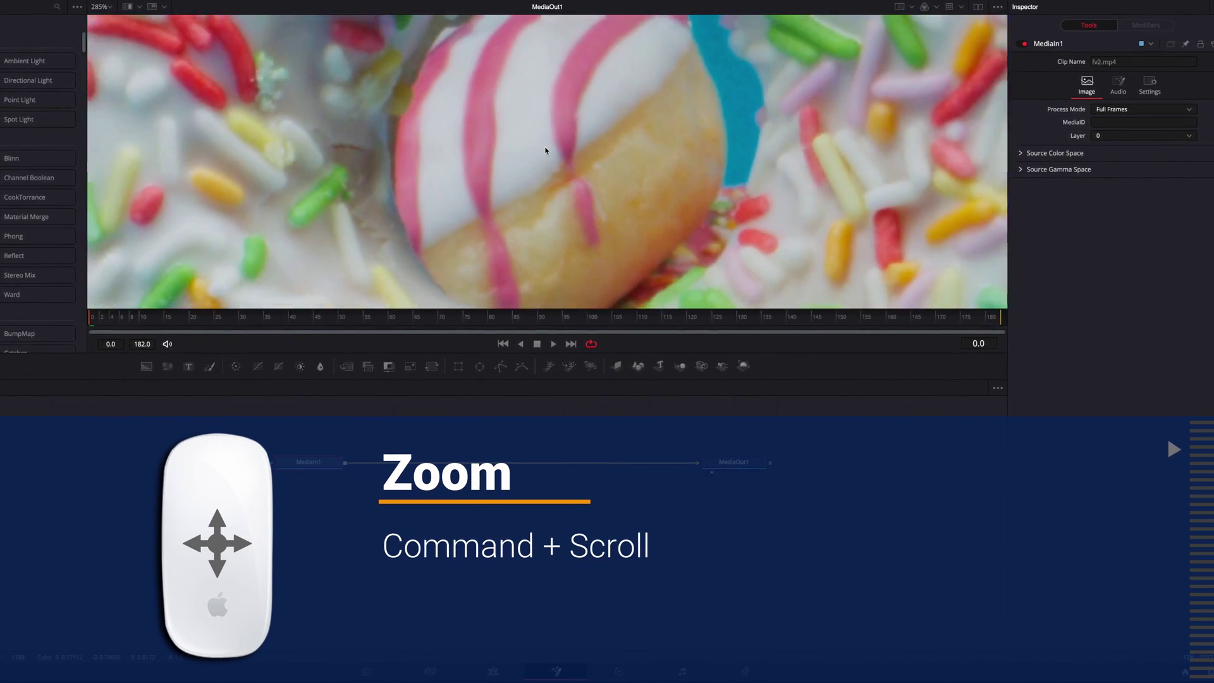
scroll(548, 147, up, 3)
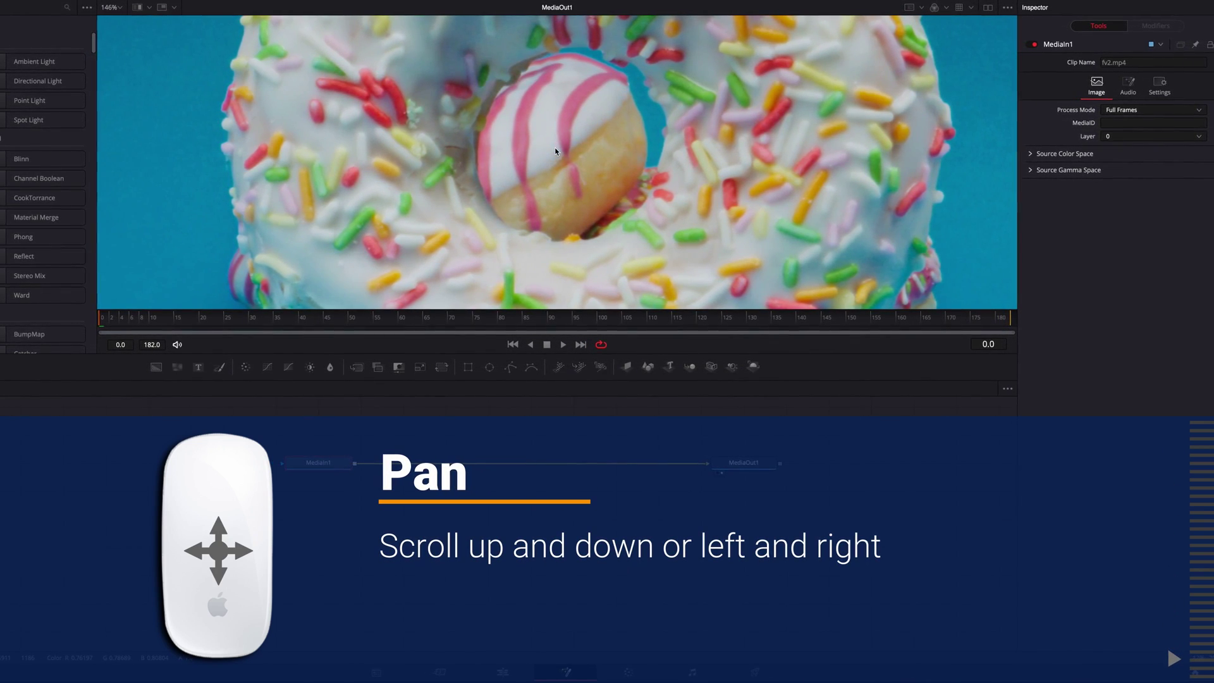
scroll(556, 146, left, 5)
scroll(559, 147, right, 3)
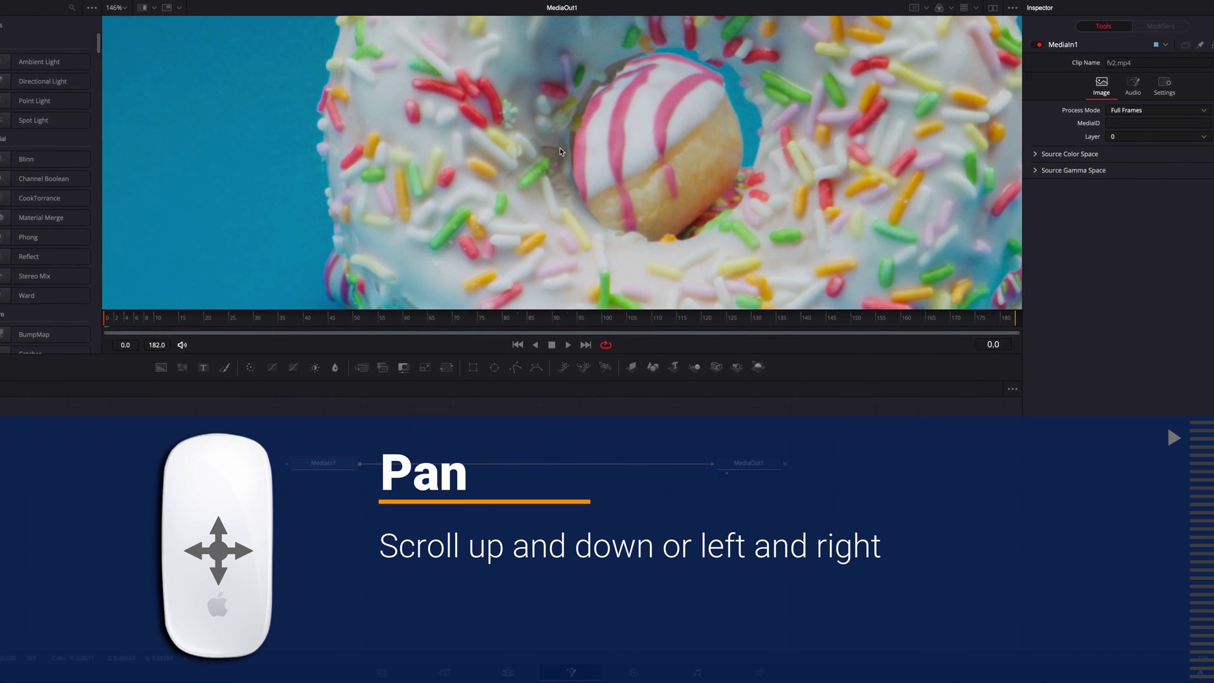
scroll(560, 147, right, 5)
scroll(560, 146, up, 5)
scroll(559, 146, right, 3)
scroll(559, 147, down, 5)
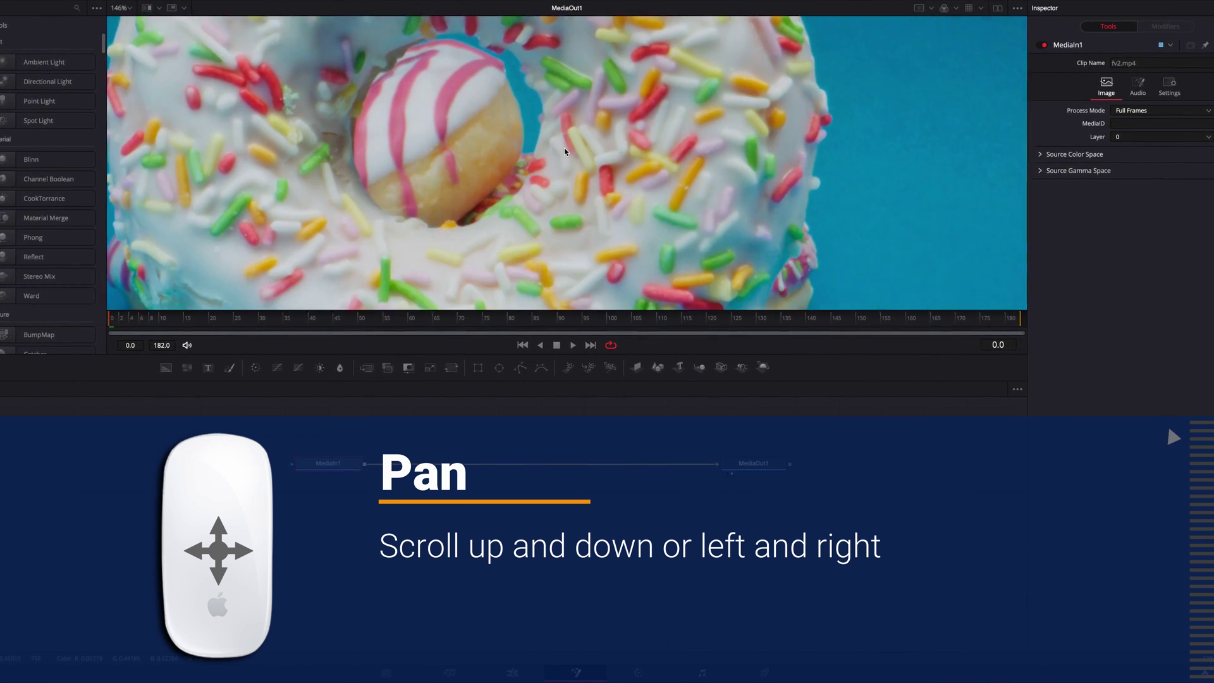
scroll(564, 149, down, 5)
scroll(565, 150, left, 5)
scroll(566, 149, right, 4)
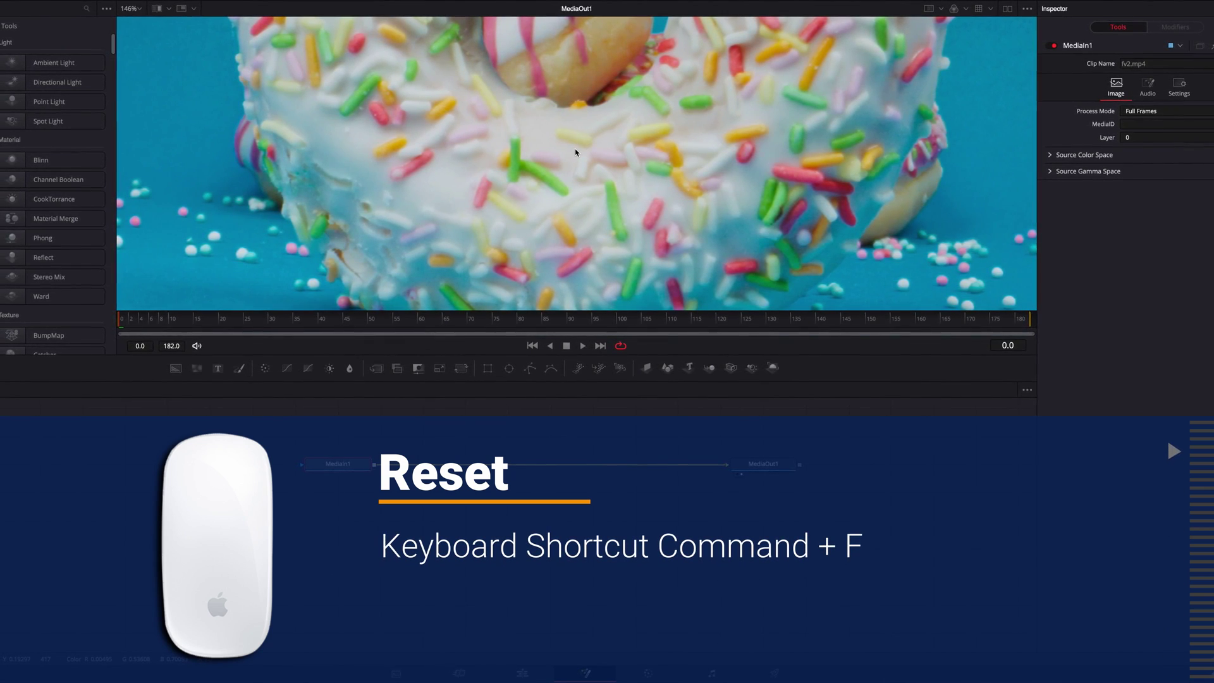
key(super+f)
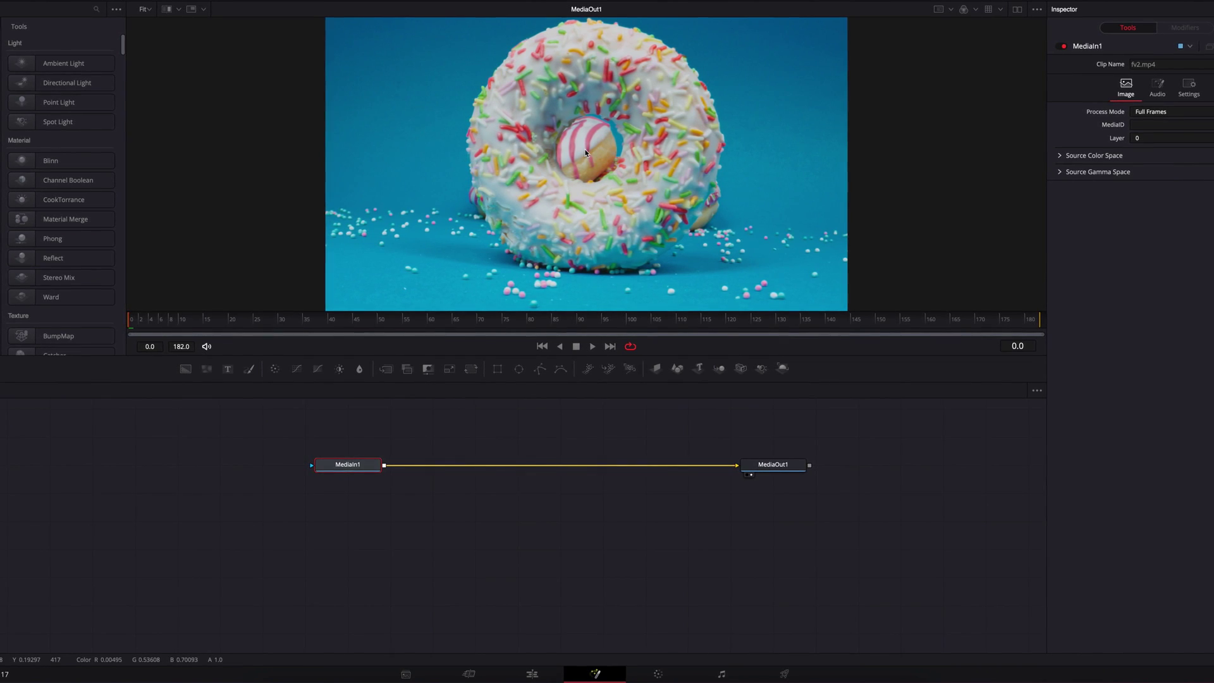
click(658, 674)
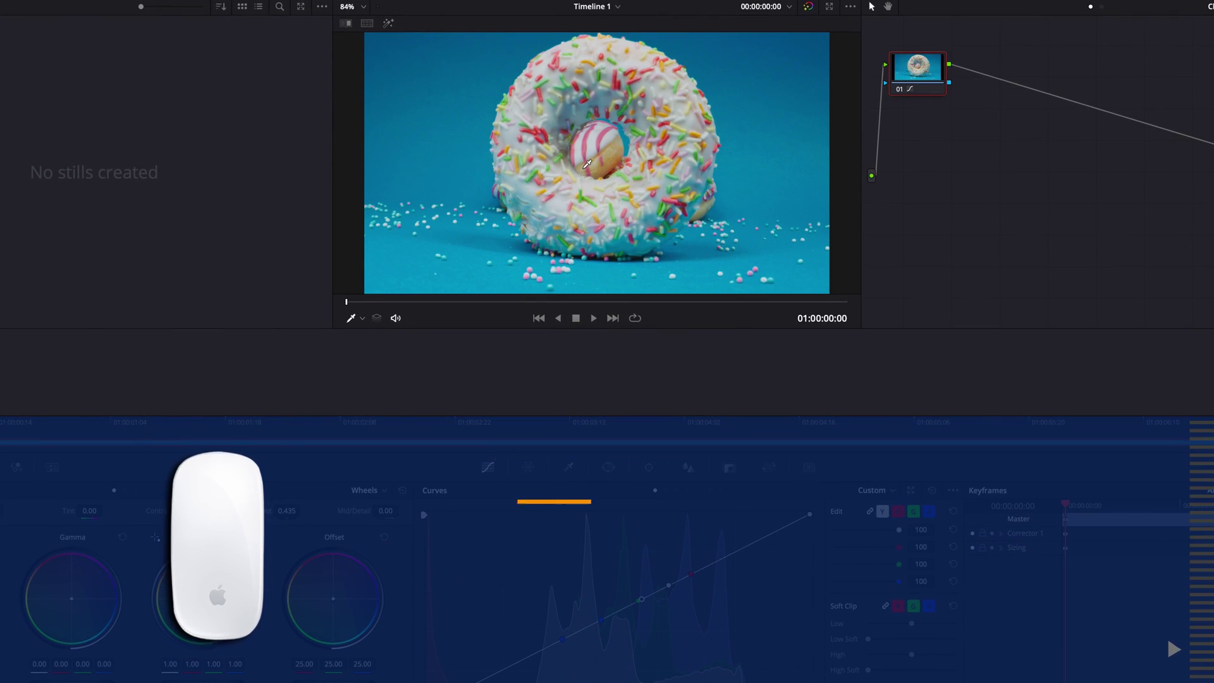
Step: Pan the magnified donut up and down in the Color page viewer
scroll(591, 158, up, 3)
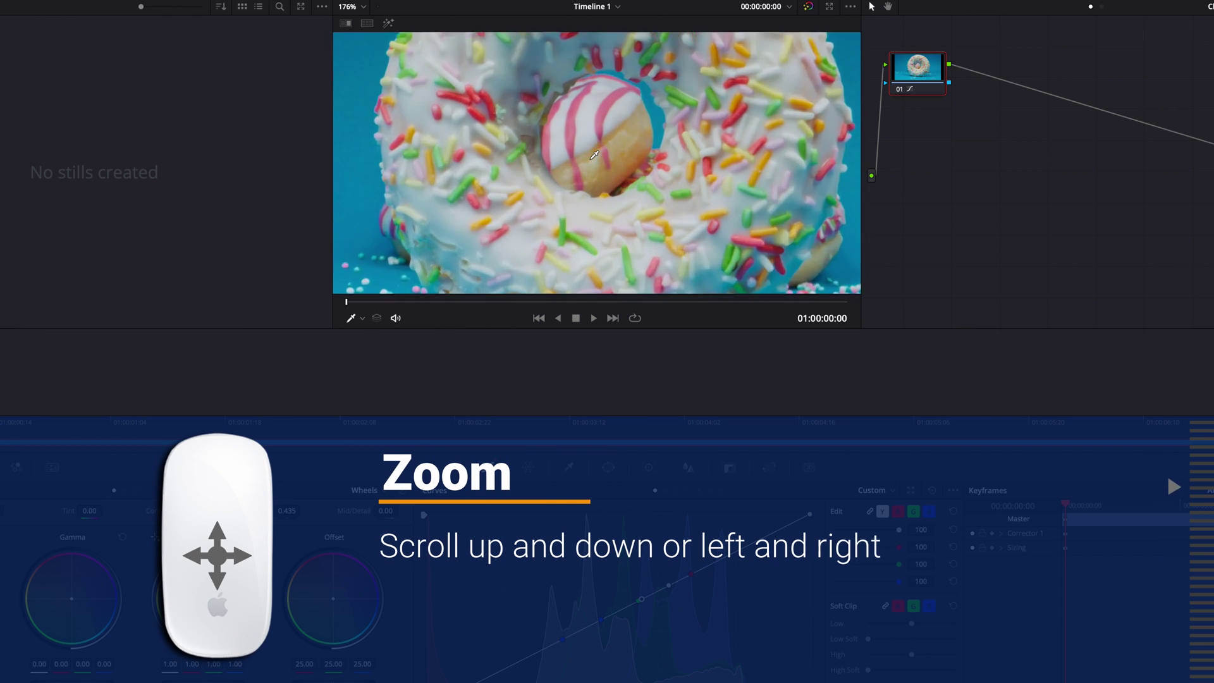
scroll(594, 155, up, 3)
scroll(594, 155, down, 3)
scroll(594, 155, up, 4)
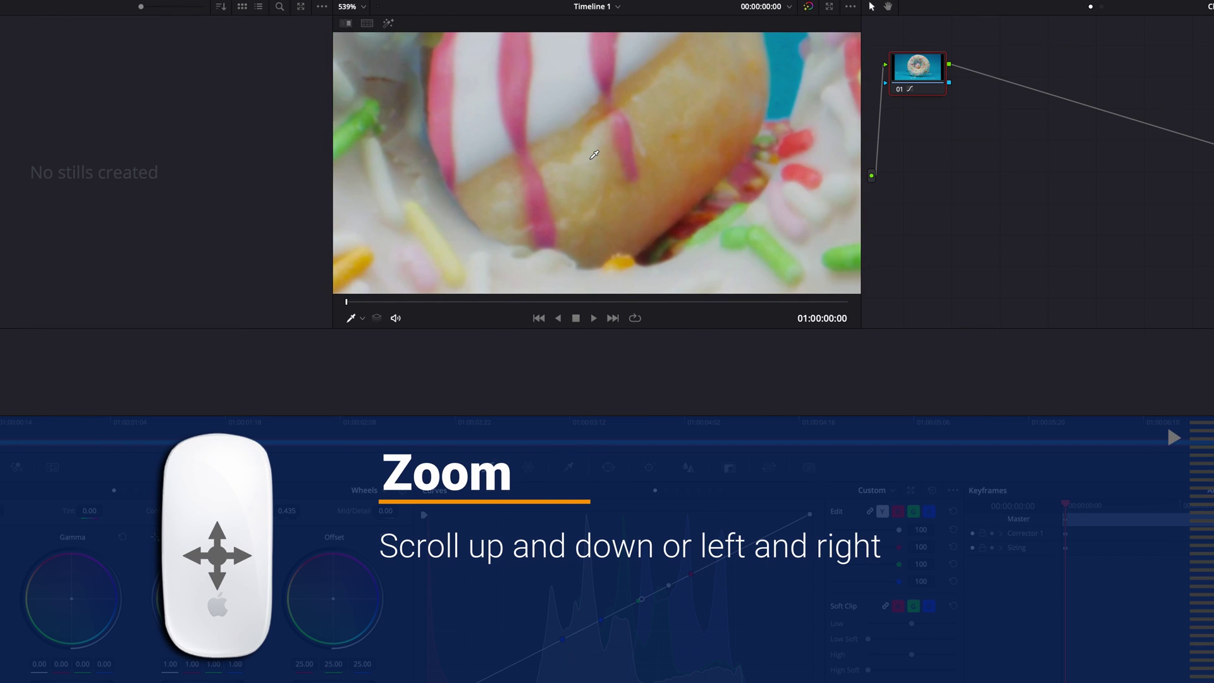
scroll(595, 155, down, 5)
scroll(594, 155, up, 2)
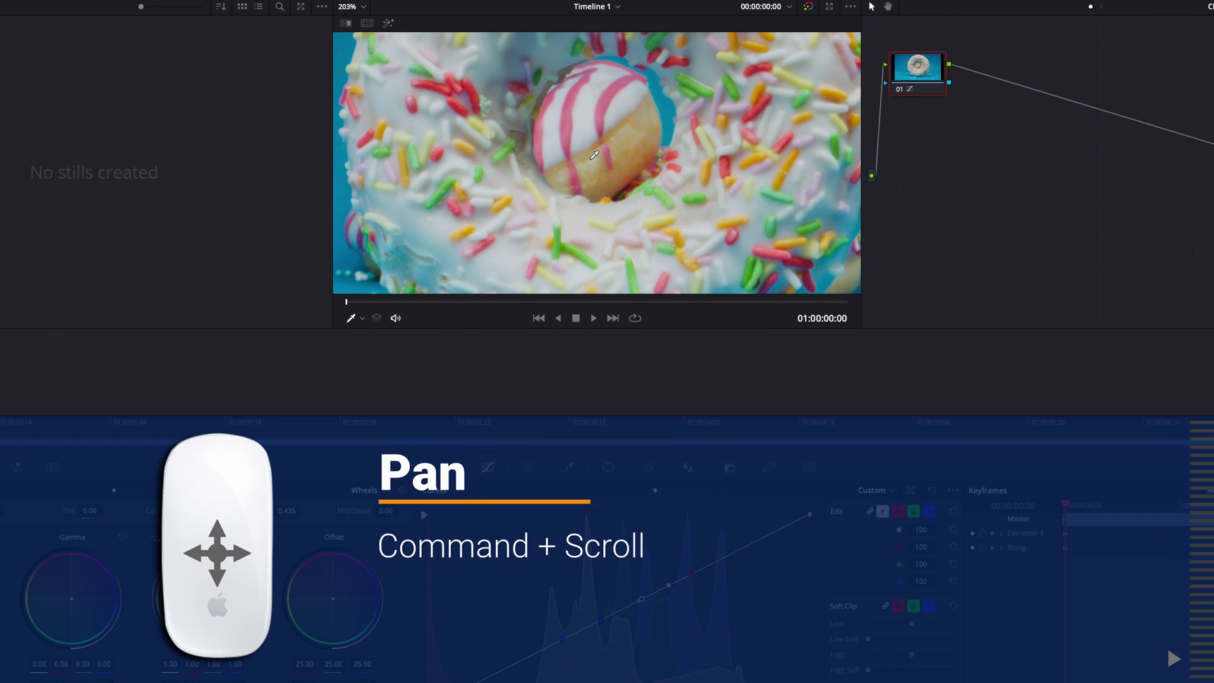
scroll(594, 154, down, 3)
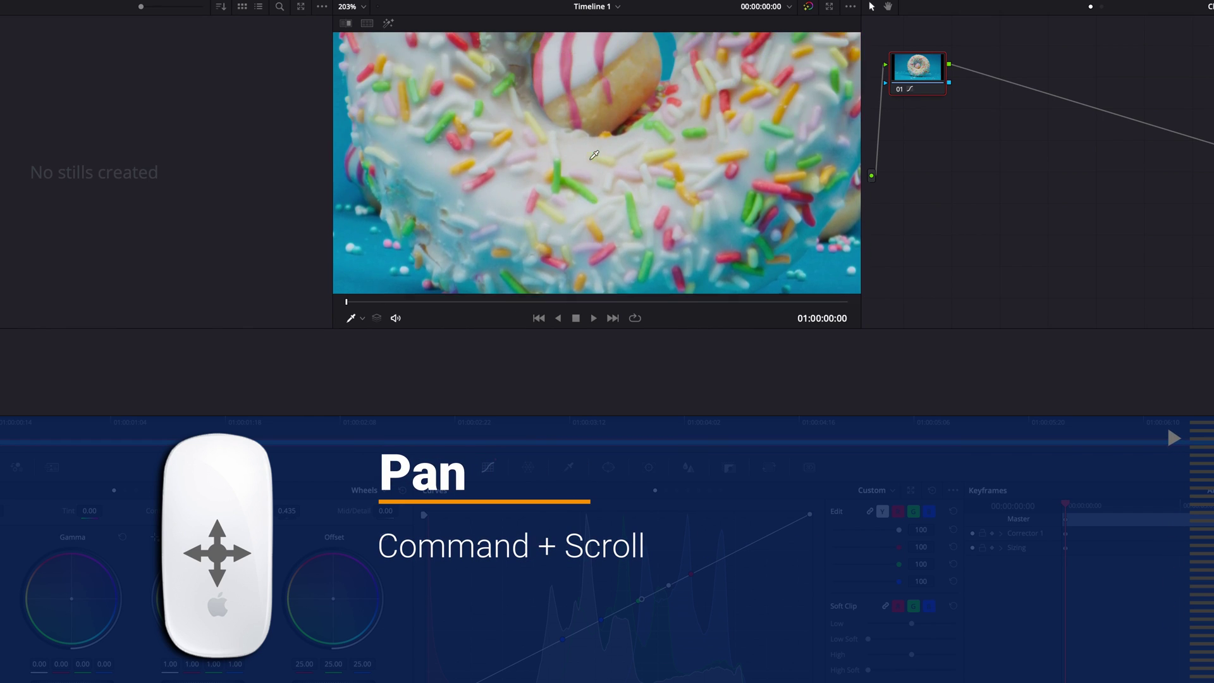
scroll(595, 155, up, 5)
scroll(594, 155, down, 5)
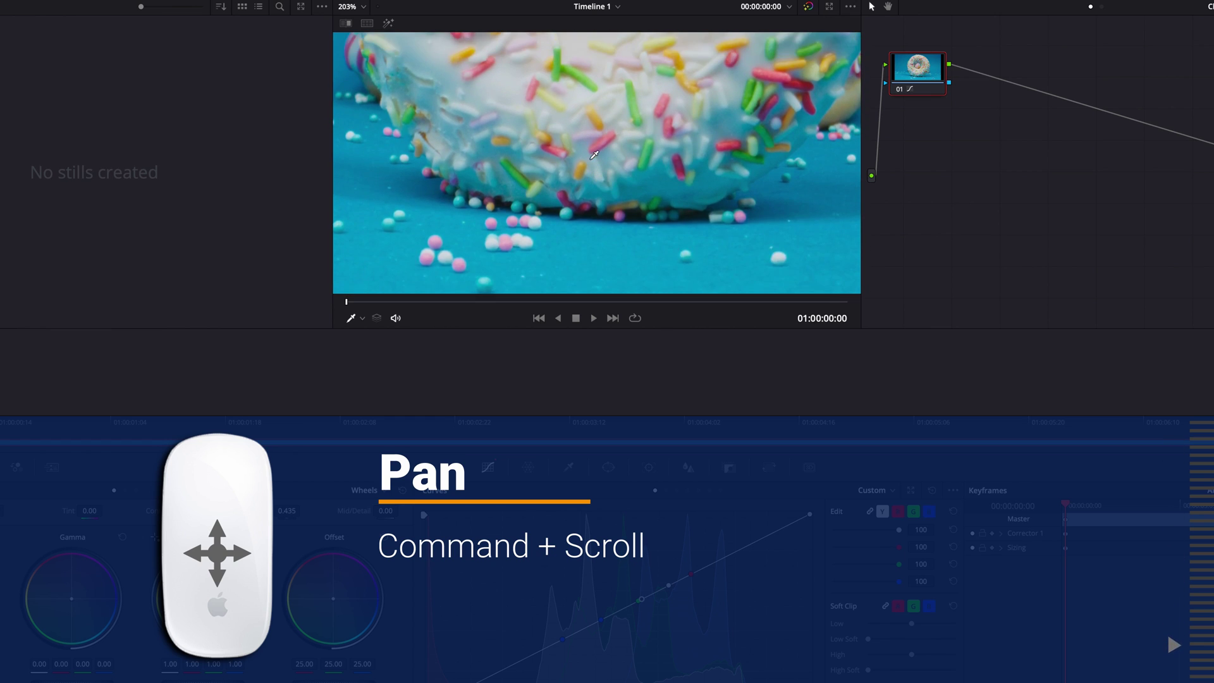
scroll(594, 154, up, 3)
scroll(594, 155, down, 3)
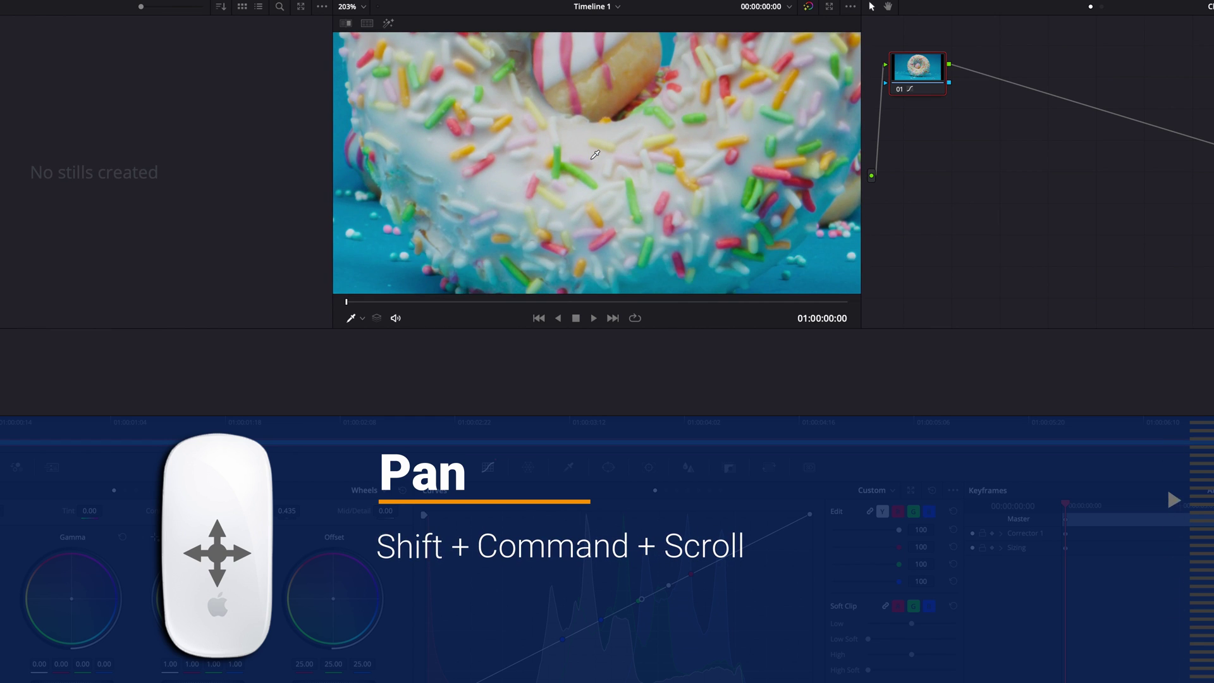
Step: Pan the donut left and right, then reset the Color viewer to the full frame with Shift+Z
scroll(594, 154, right, 5)
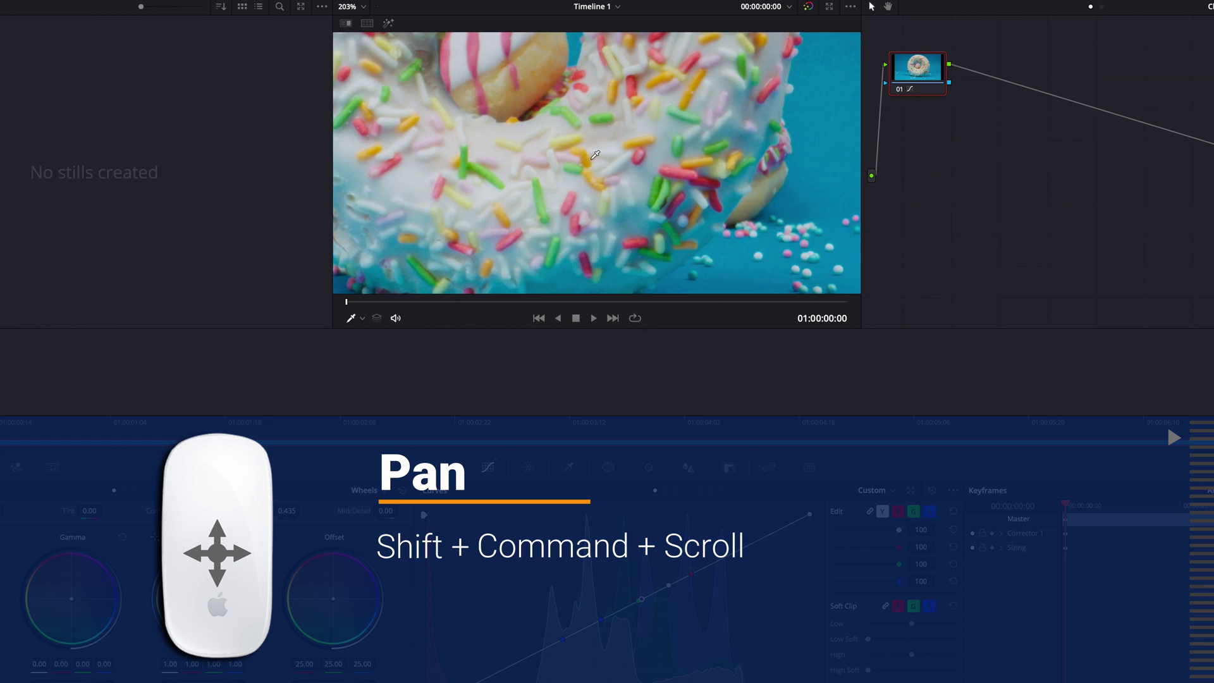
scroll(594, 155, left, 2)
scroll(594, 155, left, 5)
scroll(594, 155, right, 5)
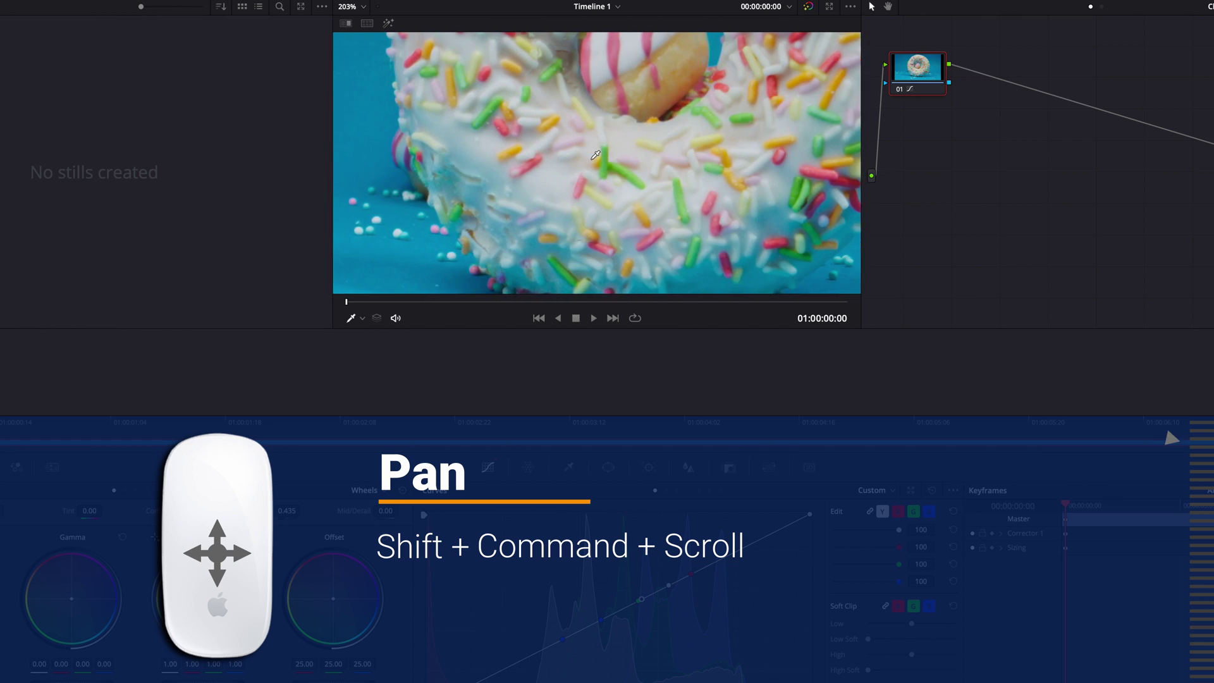
key(shift+z)
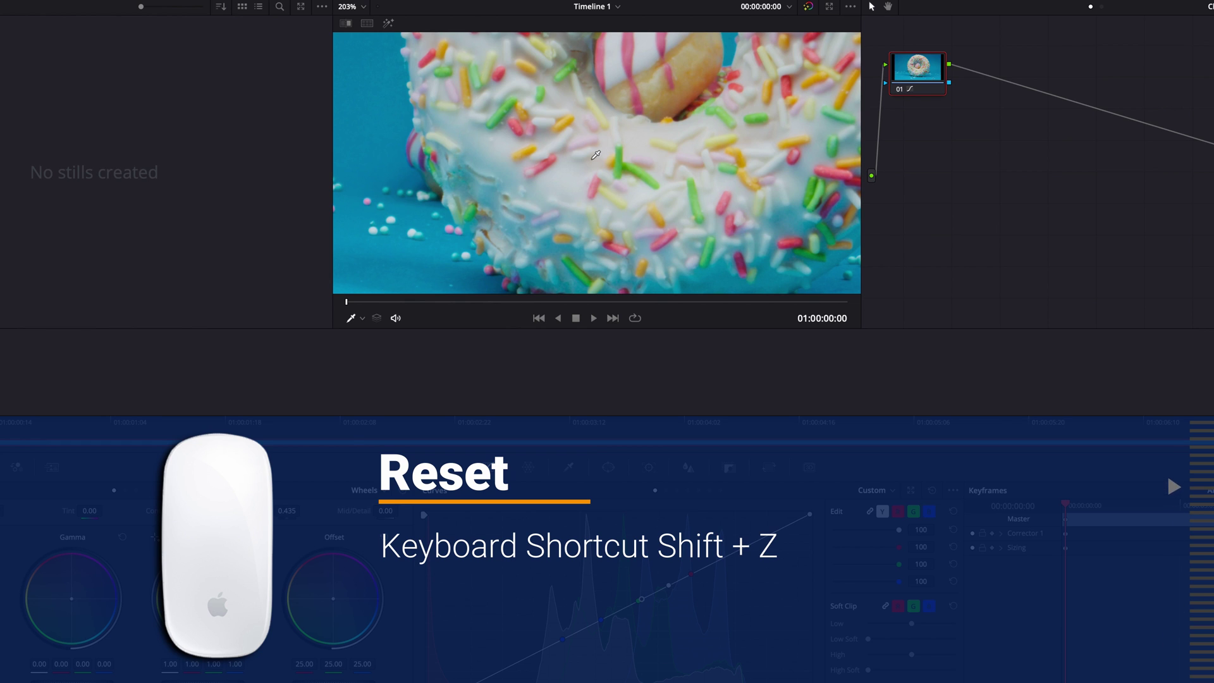
key(shift+z)
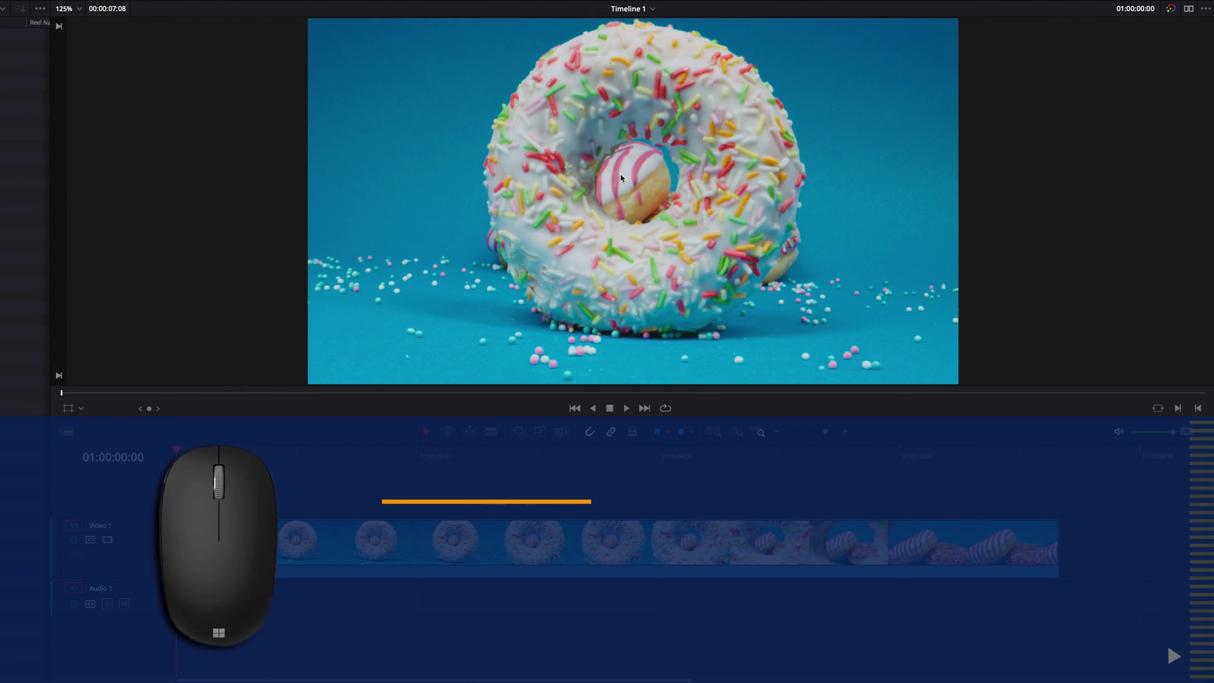
scroll(620, 175, down, 2)
scroll(620, 176, up, 6)
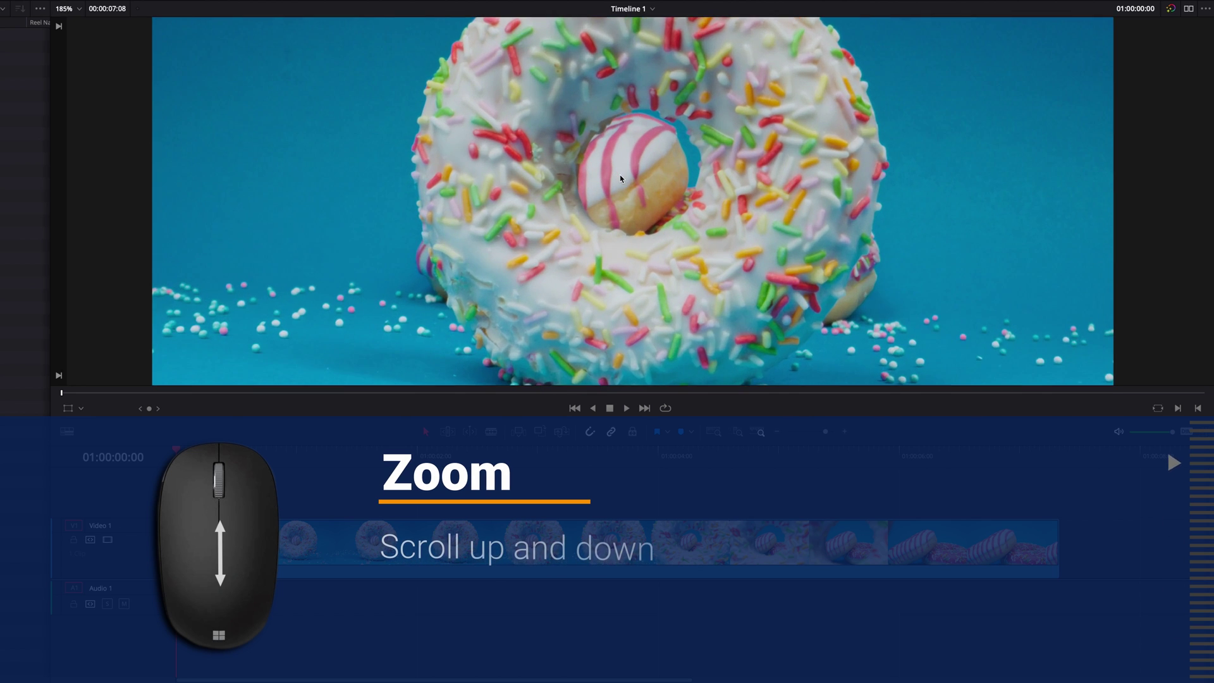
scroll(619, 176, down, 3)
scroll(620, 176, up, 6)
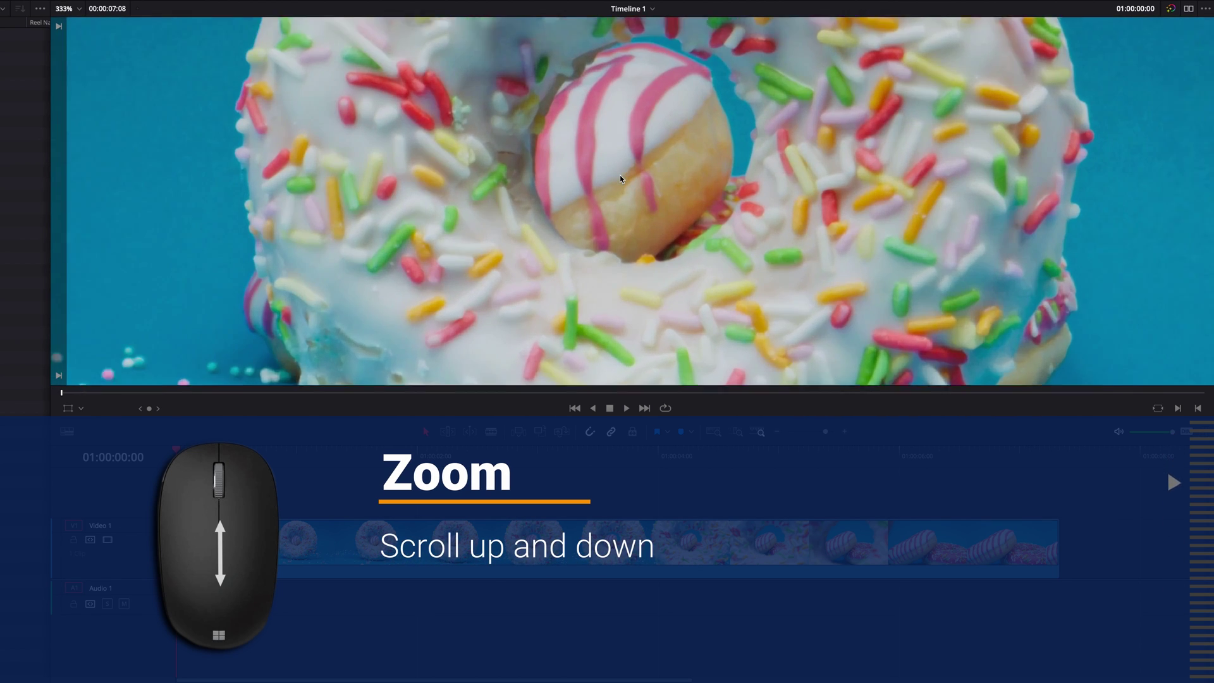
scroll(621, 180, down, 3)
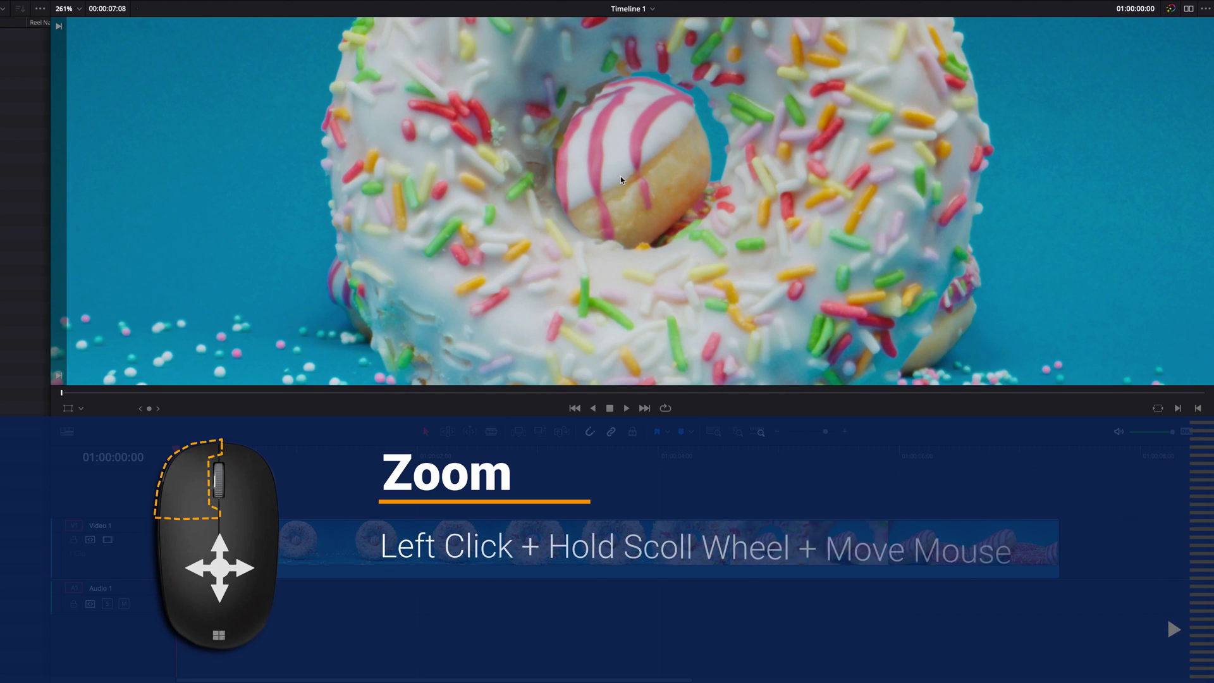
drag(621, 176, 644, 201)
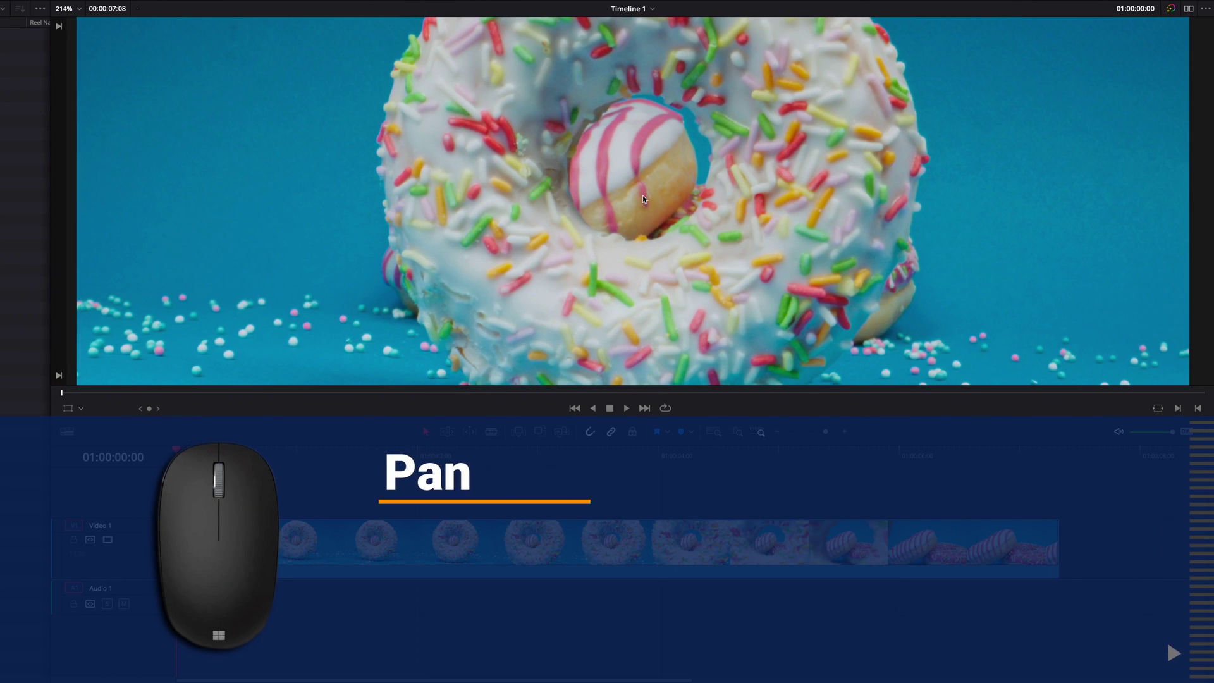
drag(642, 199, 685, 251)
scroll(685, 251, up, 1)
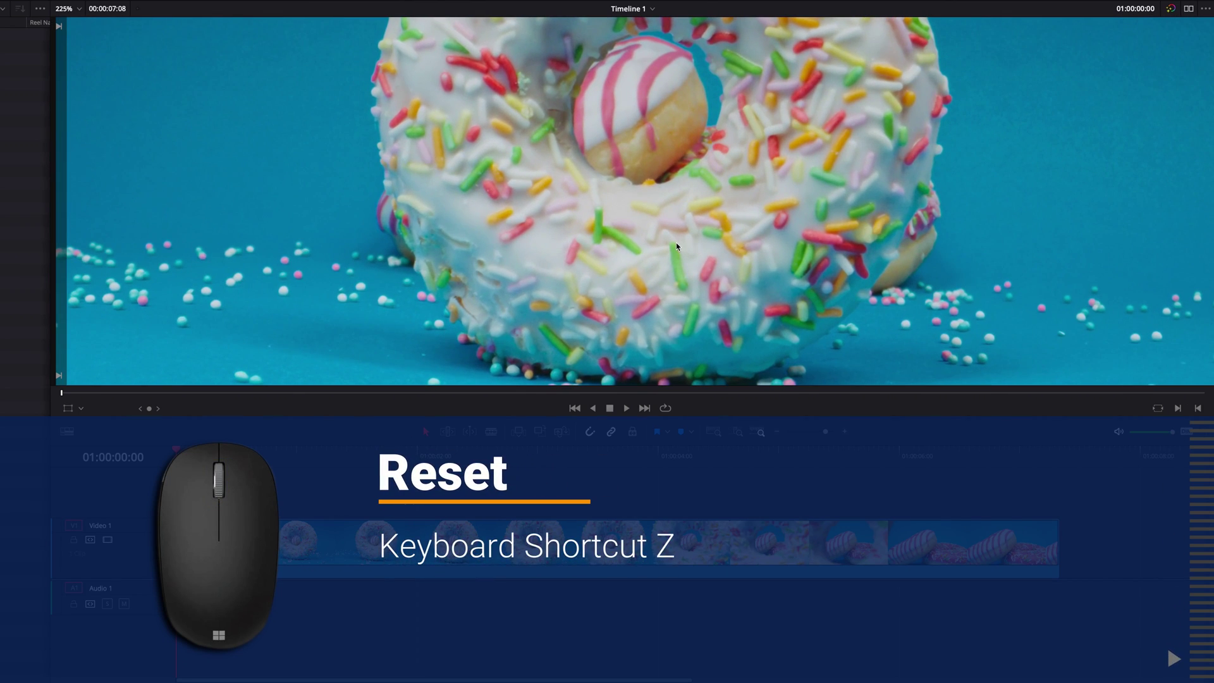
key(z)
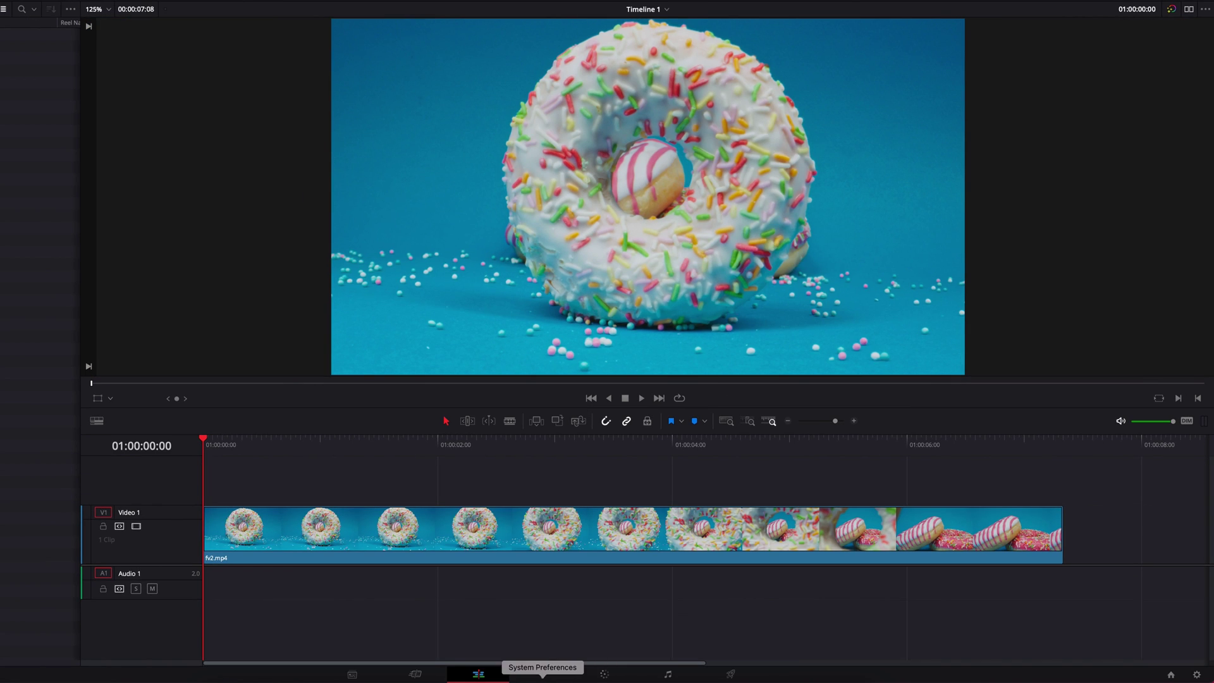
Step: On the Fusion page, zoom in and drag-pan the donut, then fit the whole frame with Ctrl+F
click(542, 674)
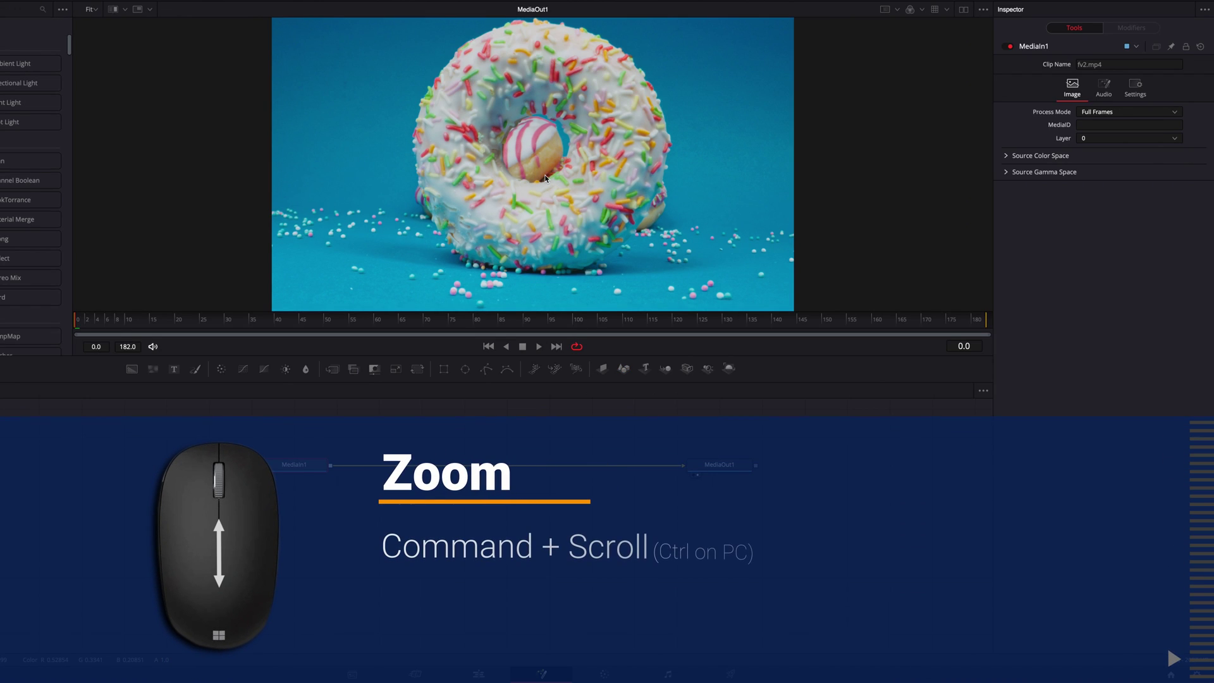
scroll(546, 178, down, 2)
scroll(546, 177, up, 5)
scroll(544, 176, down, 5)
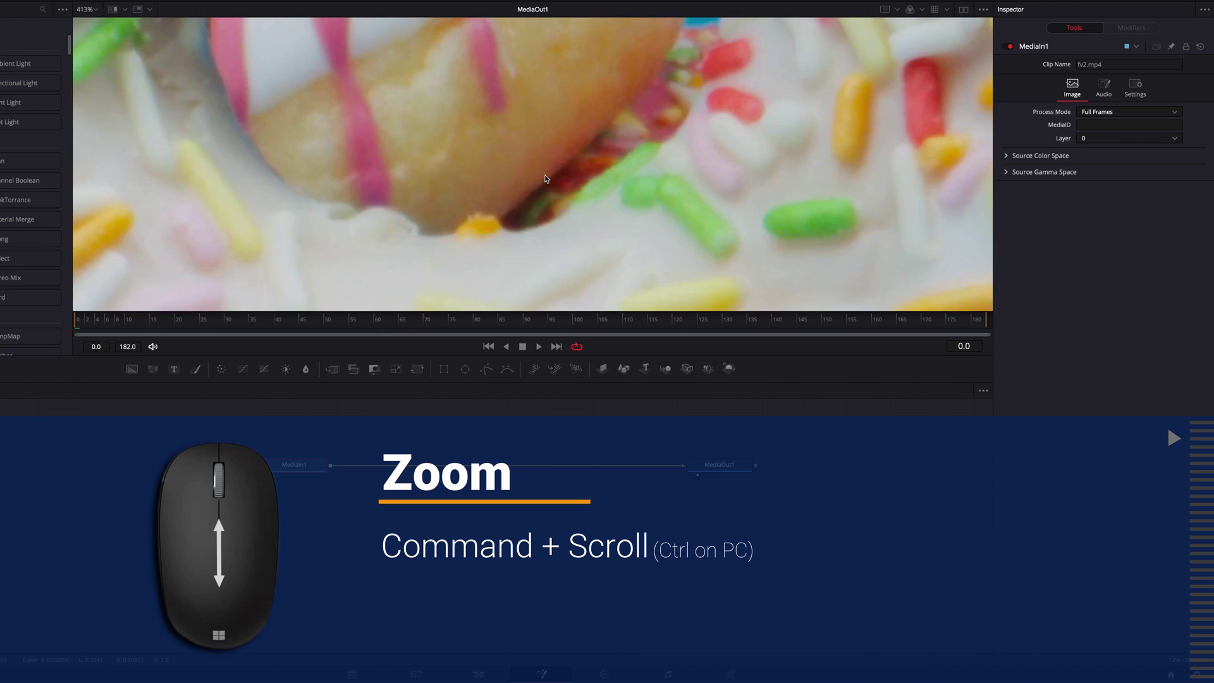
scroll(546, 178, up, 3)
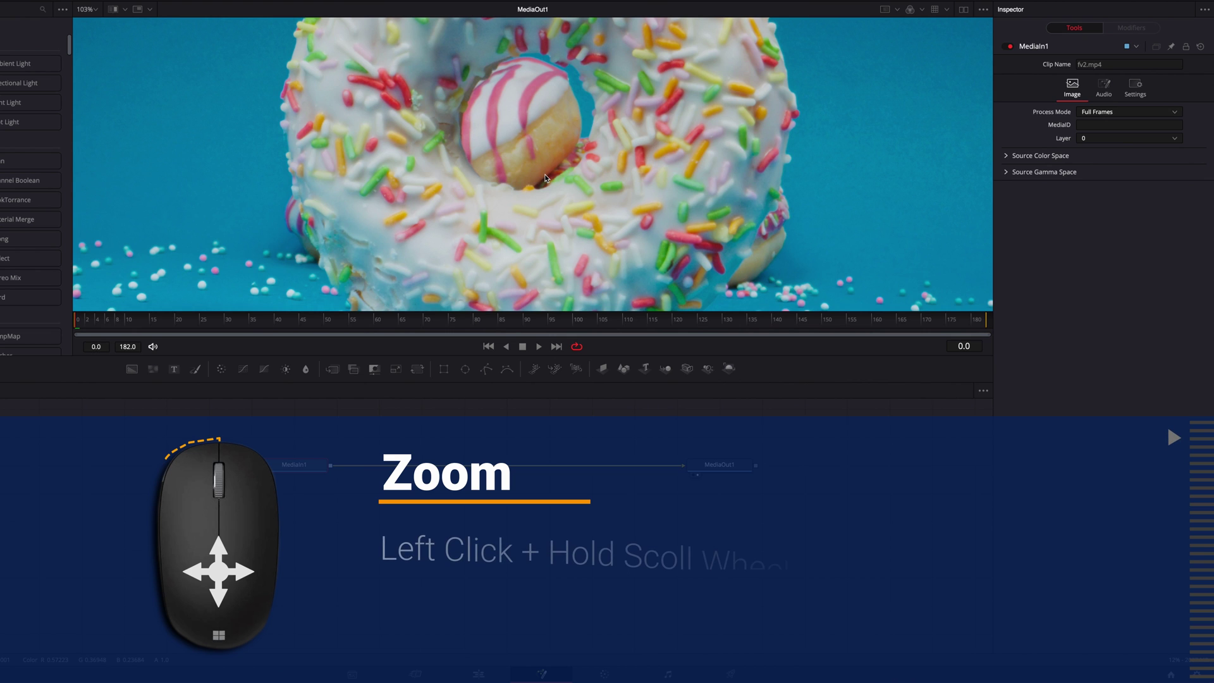
drag(544, 173, 556, 216)
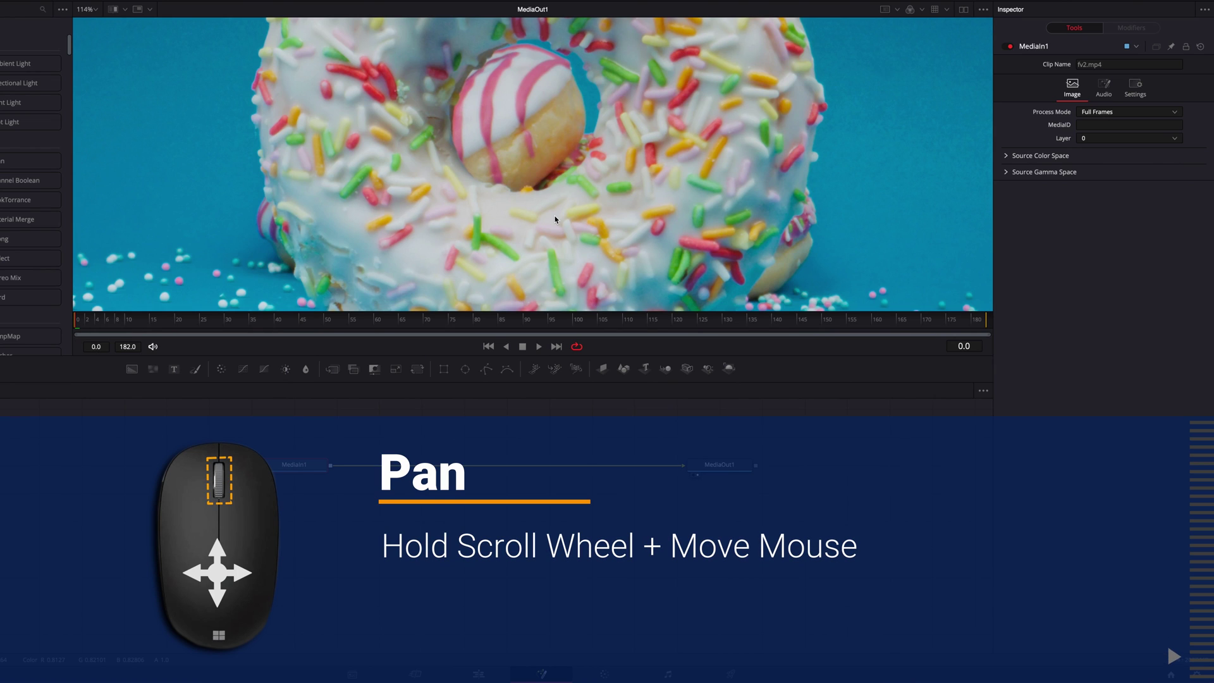
drag(555, 219, 822, 146)
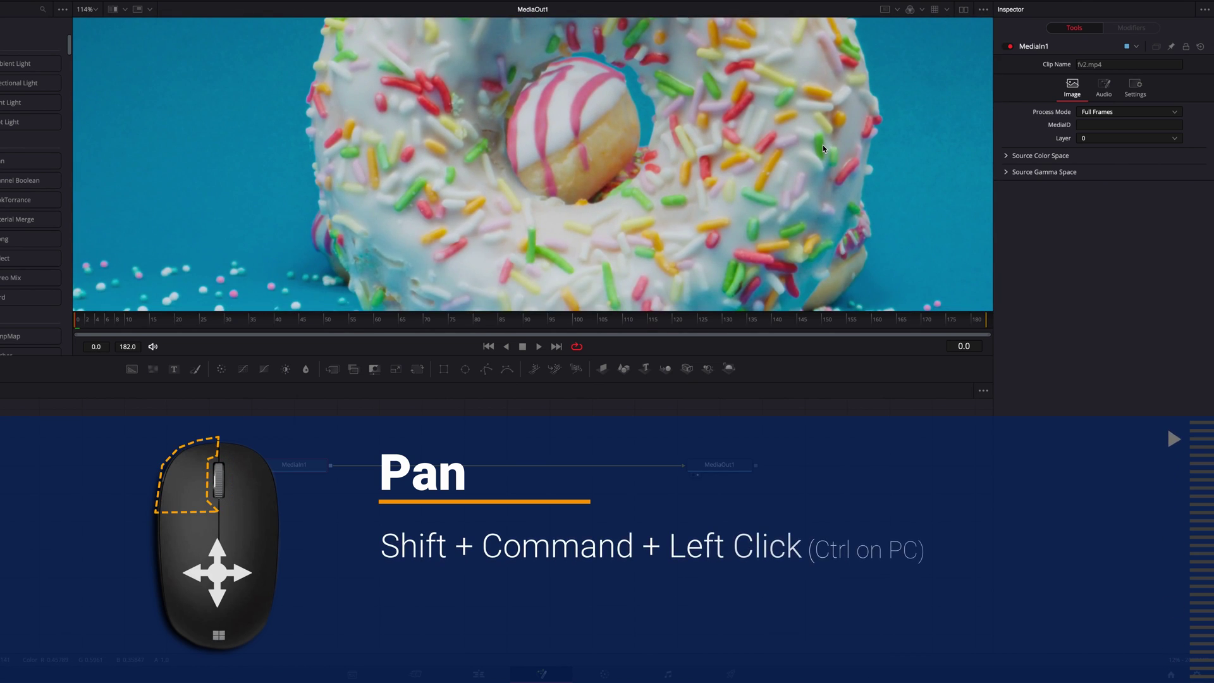
drag(822, 149, 85, 133)
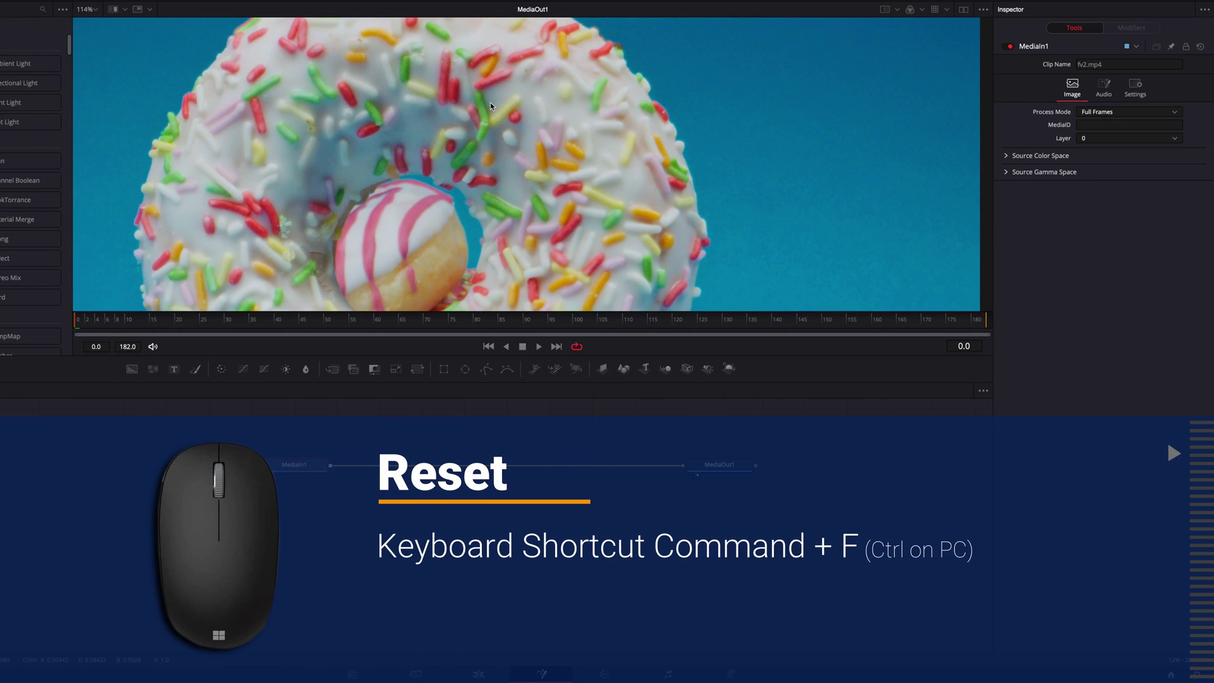
key(ctrl+f)
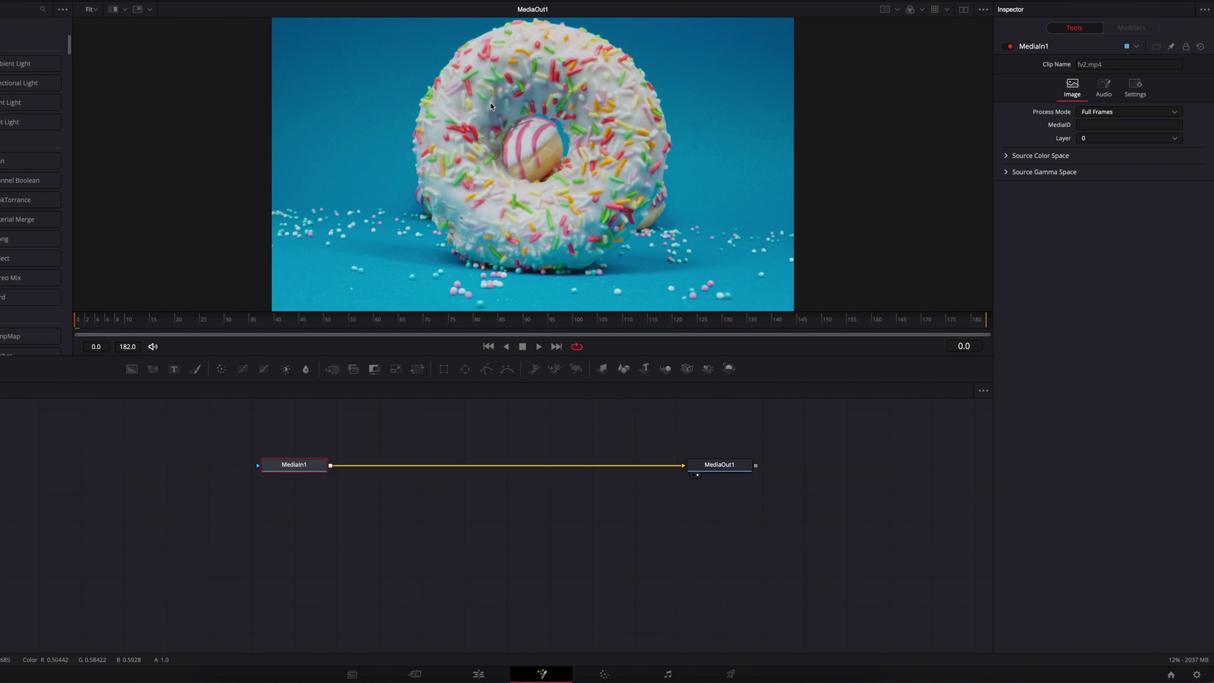
Step: On the Color page, zoom the donut to 331% and pan onto the sprinkled icing
click(606, 673)
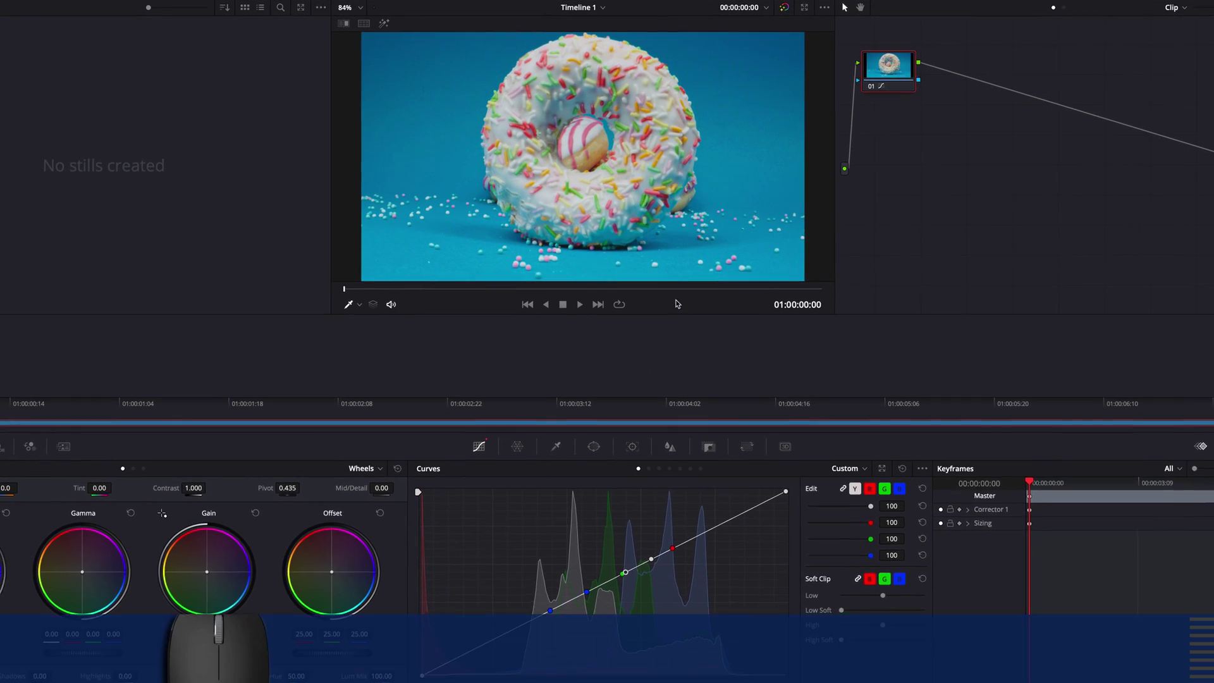
scroll(613, 112, up, 5)
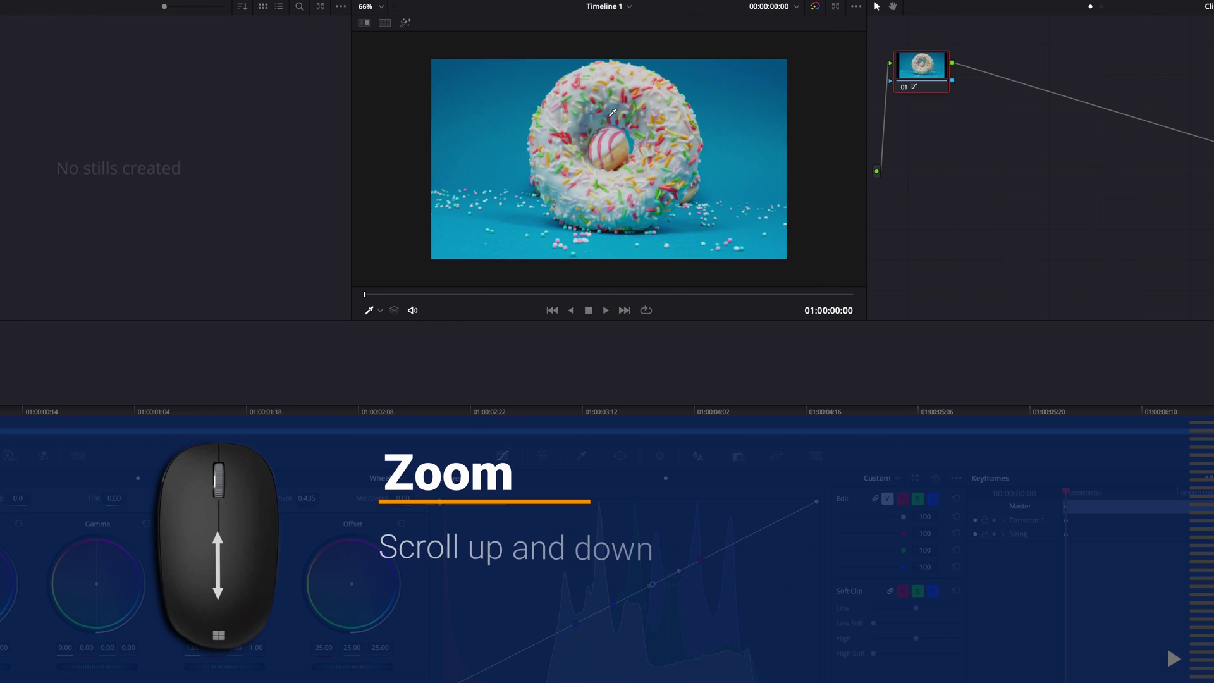
scroll(626, 135, up, 4)
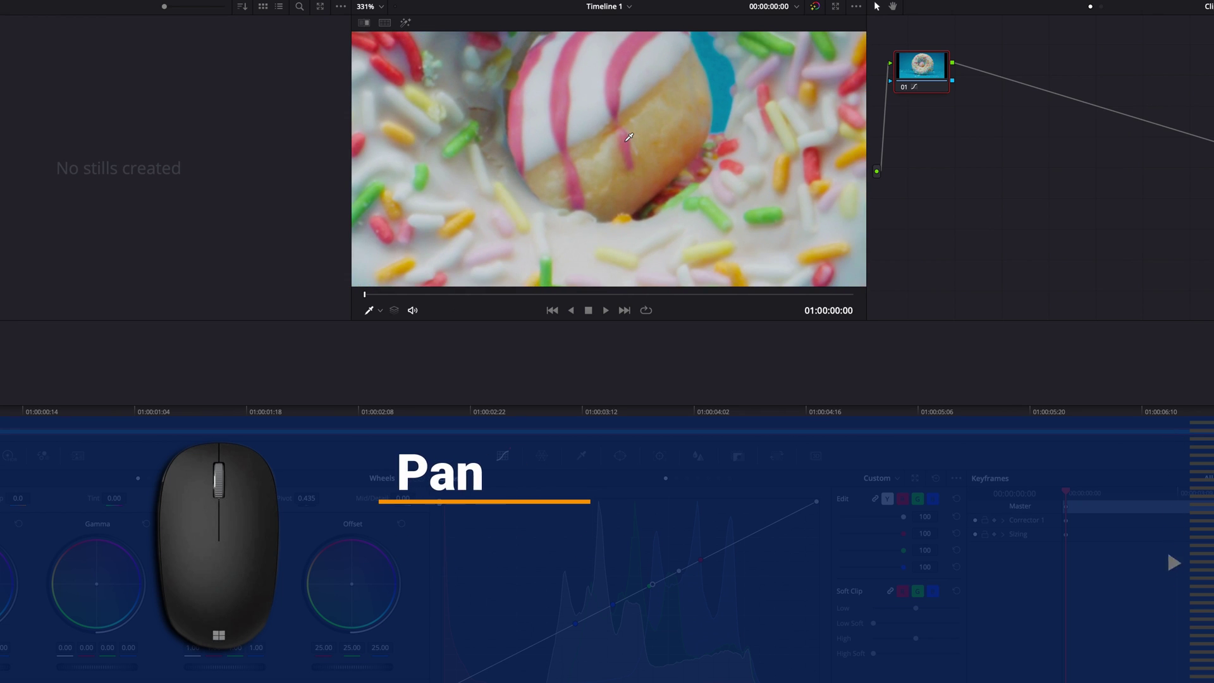
mouse_move(629, 136)
mouse_down()
mouse_move(716, 134)
mouse_move(691, 139)
mouse_move(694, 278)
mouse_move(628, 136)
mouse_up()
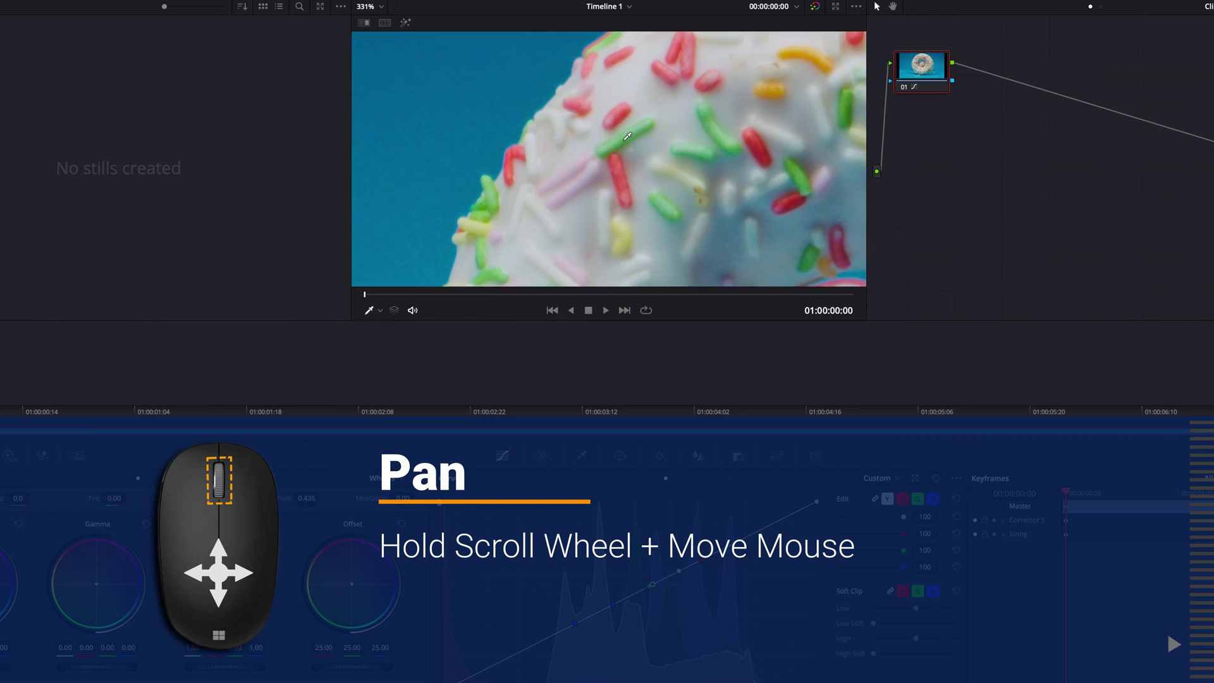